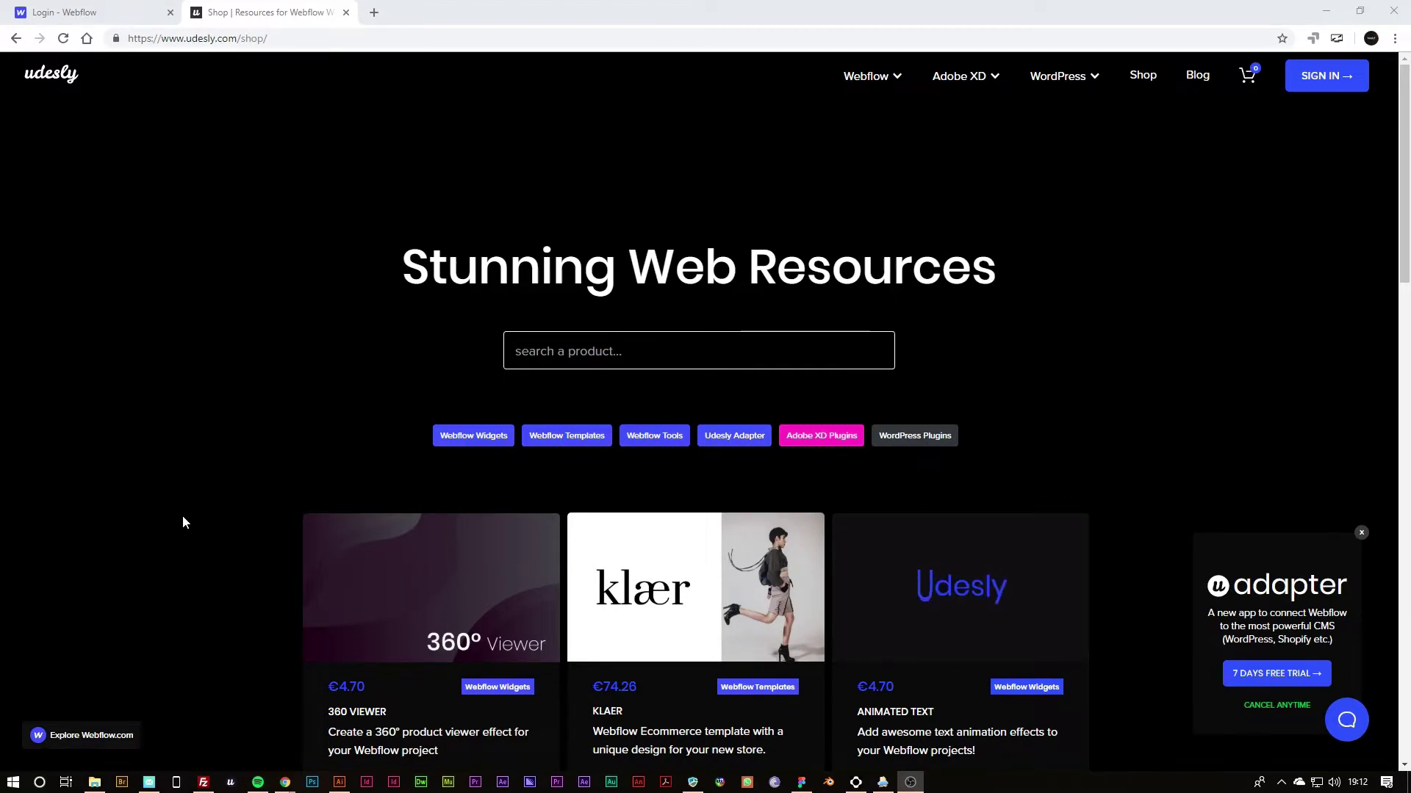
Open the catalogue of Udesly widgets for Webflow.
{"action": "scroll", "coordinate": [183, 517], "scroll_direction": "down", "scroll_amount": 2}
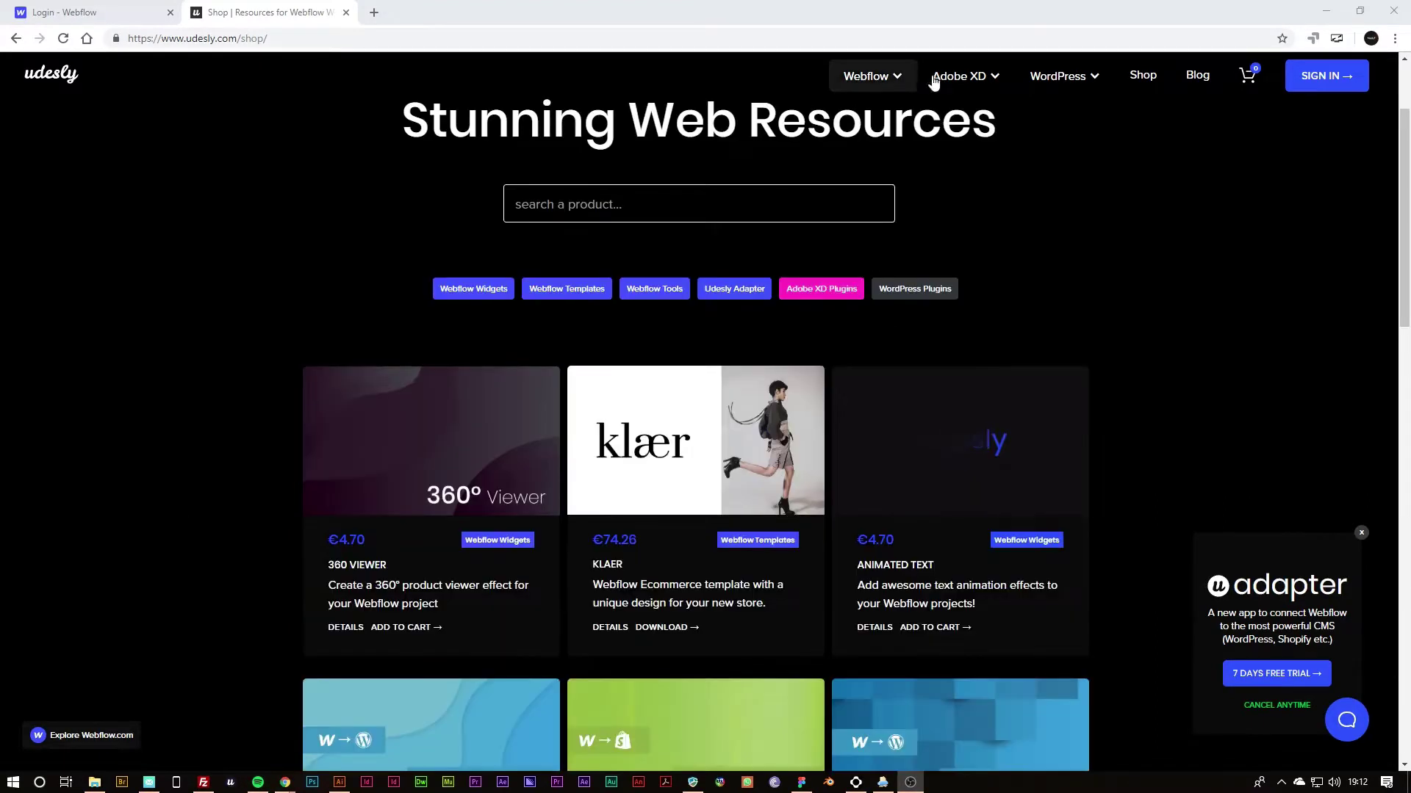
{"action": "left_click", "coordinate": [905, 86]}
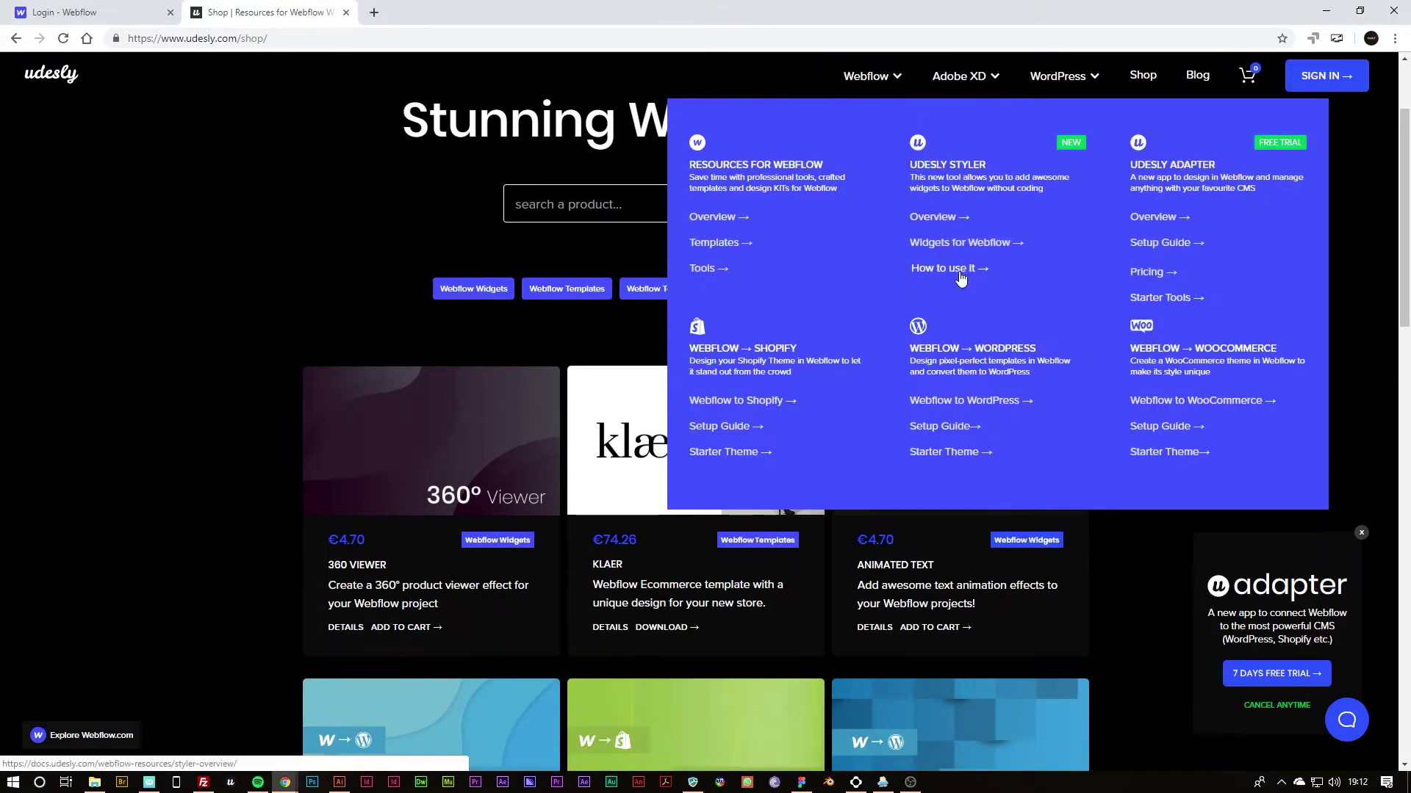
{"action": "left_click", "coordinate": [963, 242]}
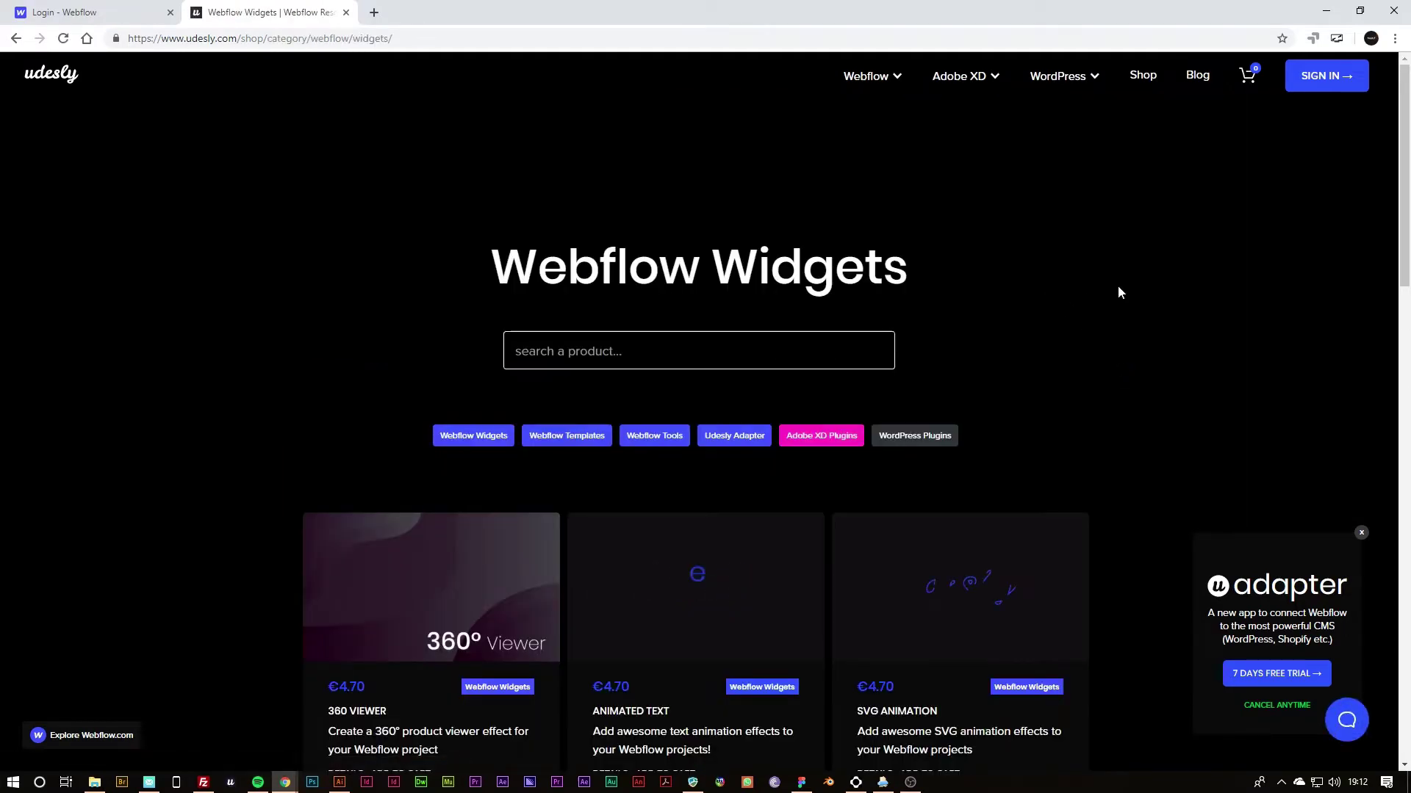
Browse the Webflow widgets and open the product page of the free Typewriter widget.
{"action": "scroll", "coordinate": [1125, 286], "scroll_direction": "down", "scroll_amount": 5}
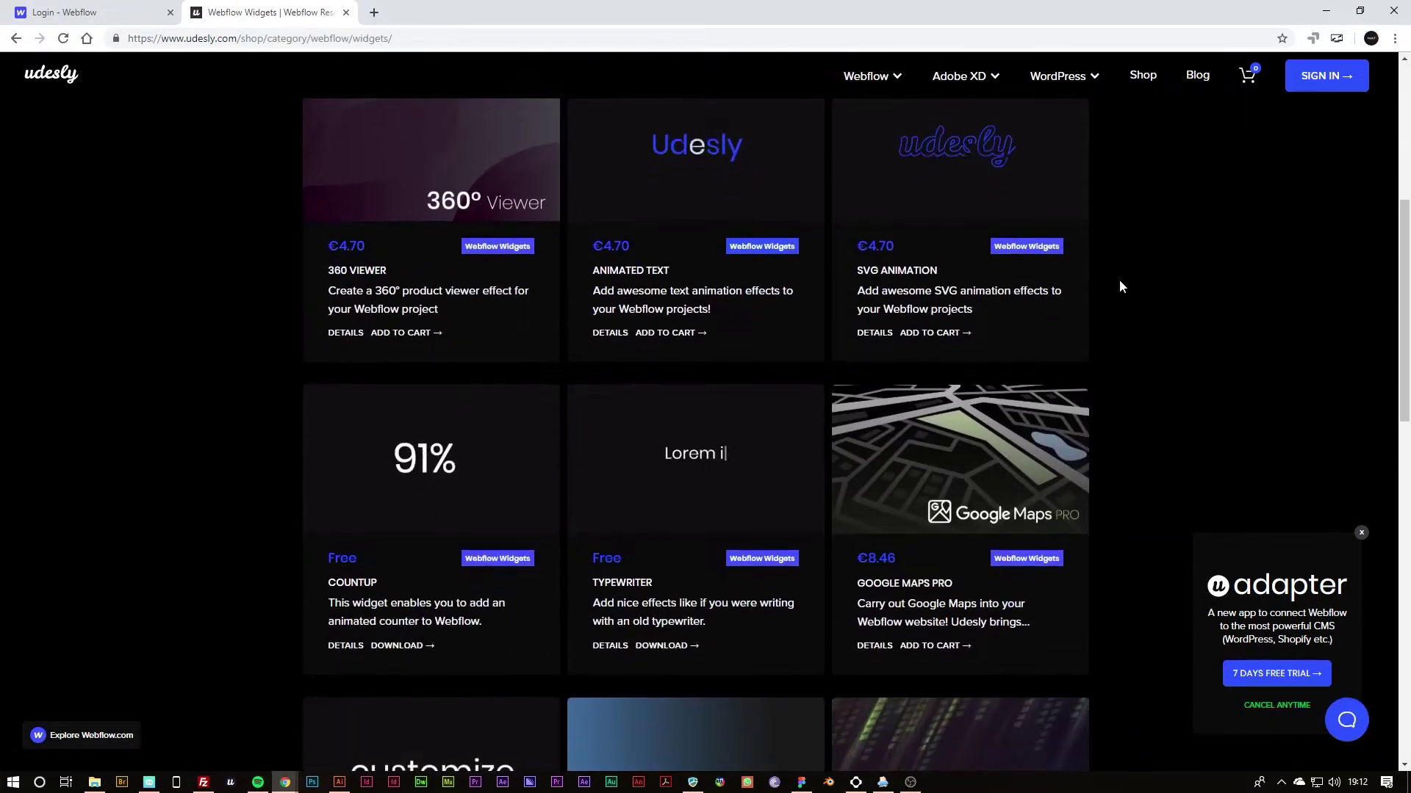
{"action": "scroll", "coordinate": [1117, 285], "scroll_direction": "down", "scroll_amount": 1}
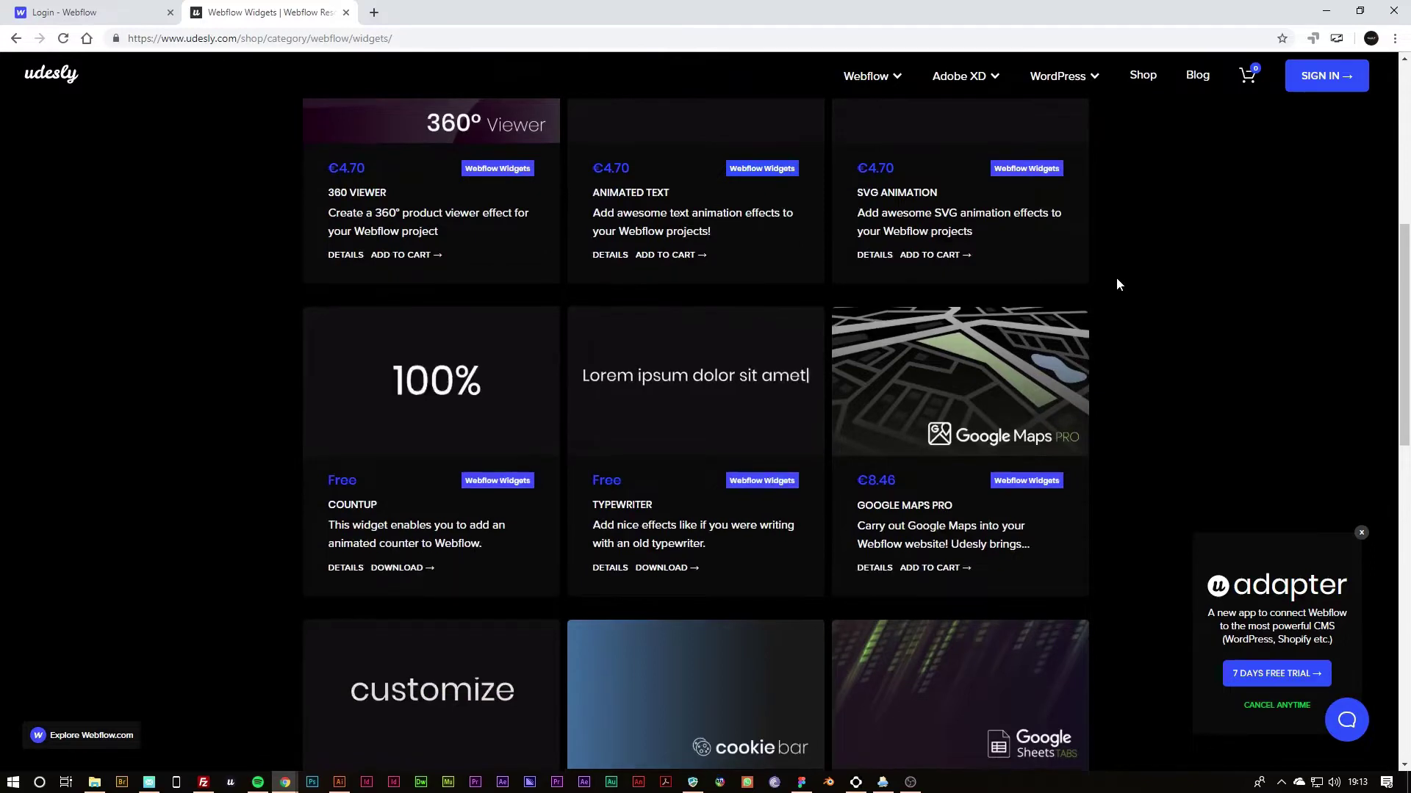
{"action": "scroll", "coordinate": [1118, 284], "scroll_direction": "down", "scroll_amount": 3}
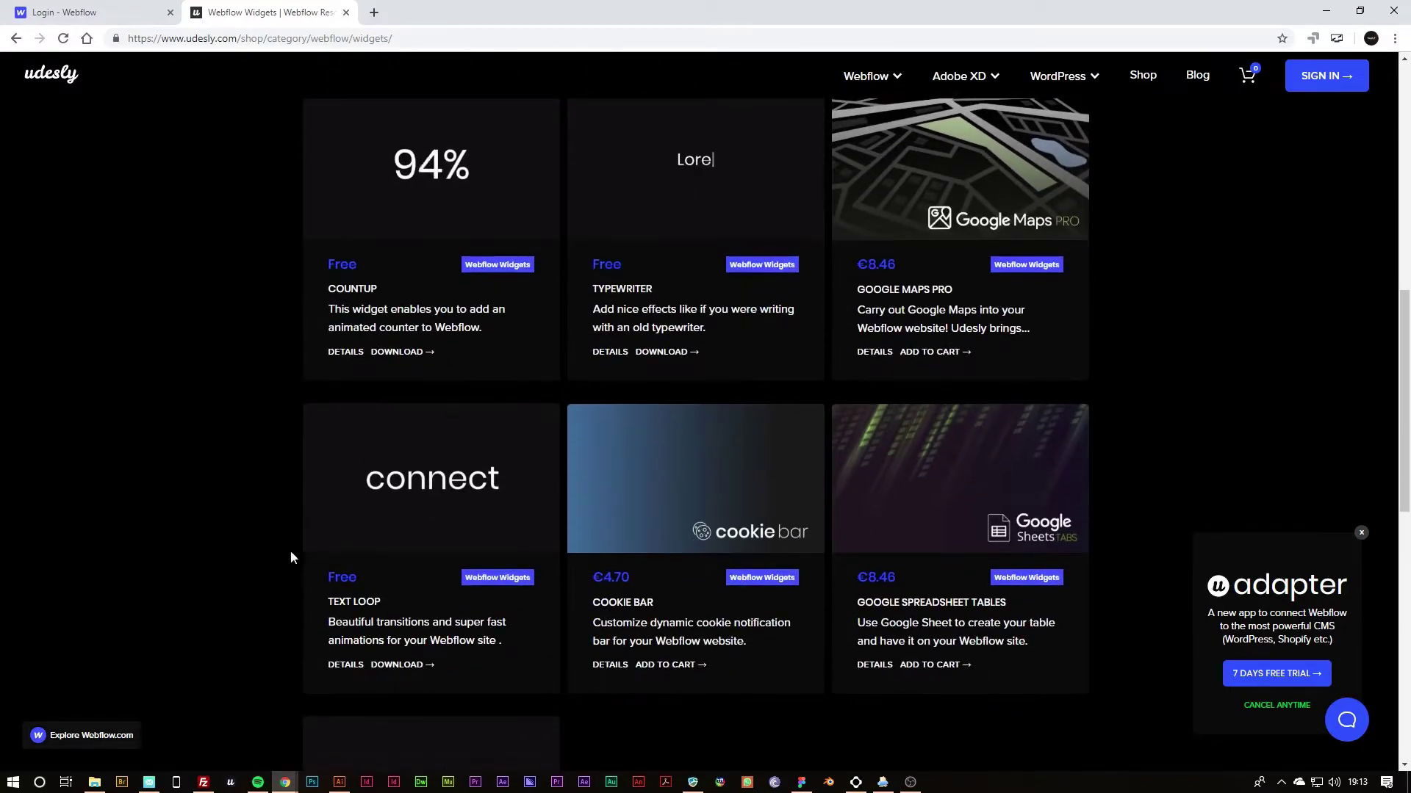
{"action": "scroll", "coordinate": [465, 519], "scroll_direction": "up", "scroll_amount": 3}
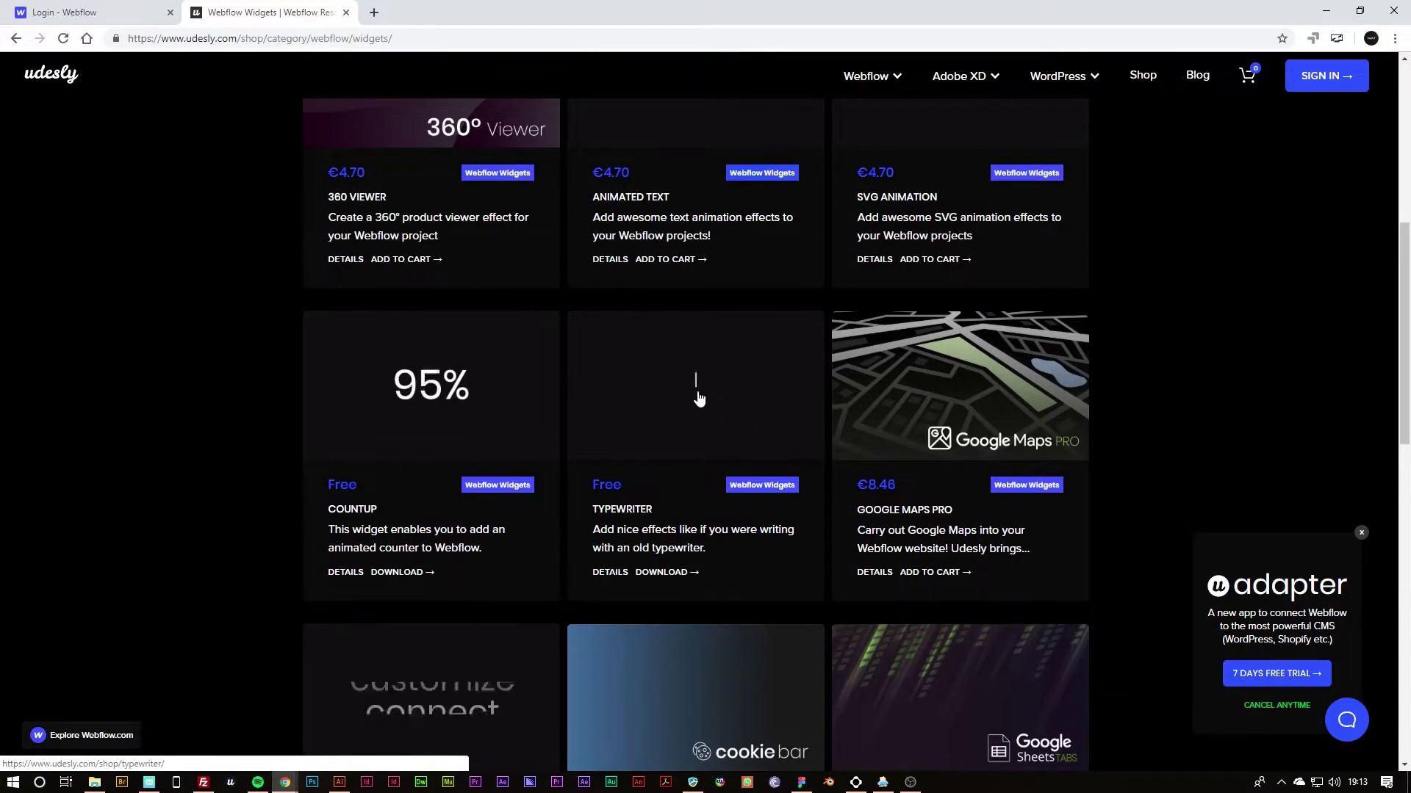
{"action": "scroll", "coordinate": [302, 405], "scroll_direction": "up", "scroll_amount": 3}
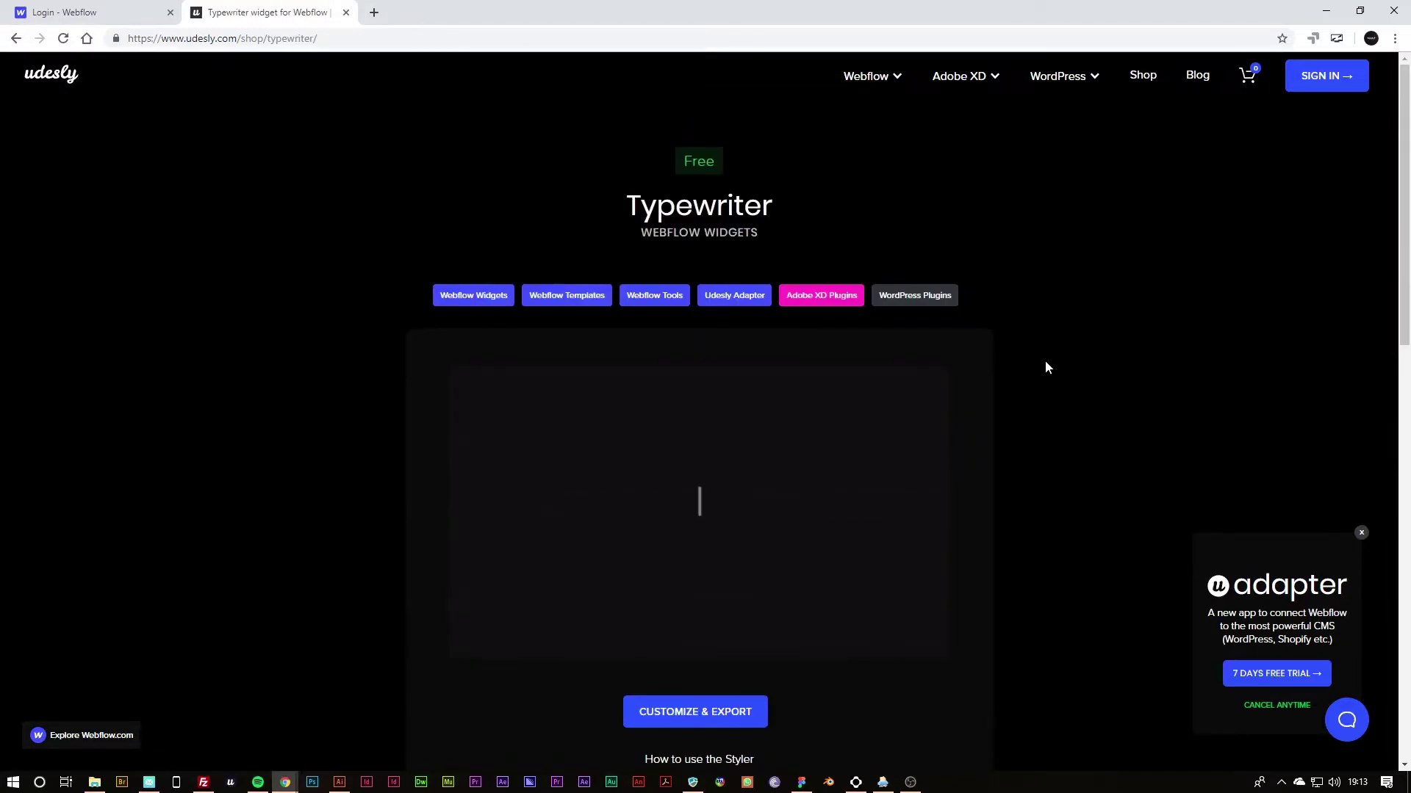
Read through the Typewriter widget's description and open the widget for customization and export.
{"action": "scroll", "coordinate": [674, 445], "scroll_direction": "down", "scroll_amount": 4}
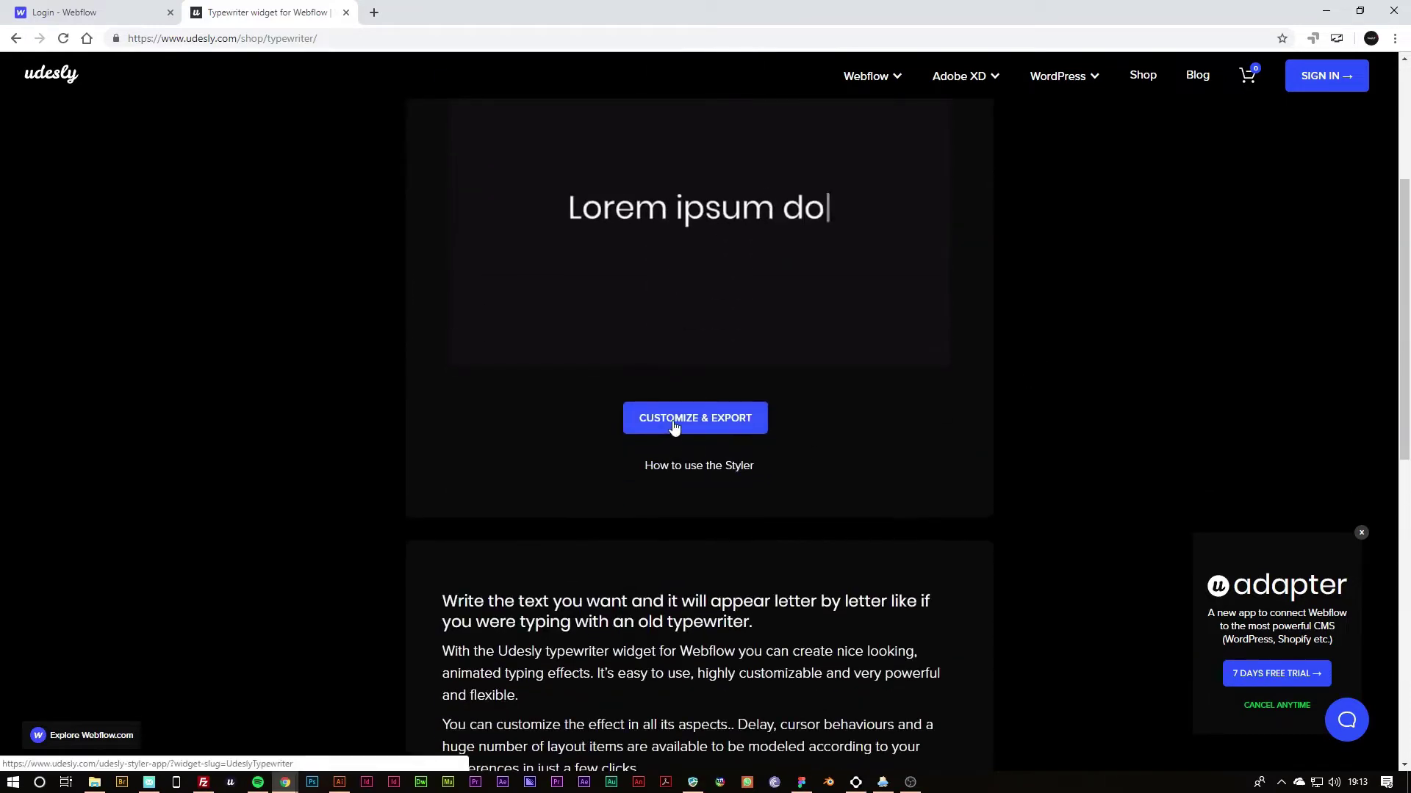
{"action": "scroll", "coordinate": [674, 426], "scroll_direction": "down", "scroll_amount": 3}
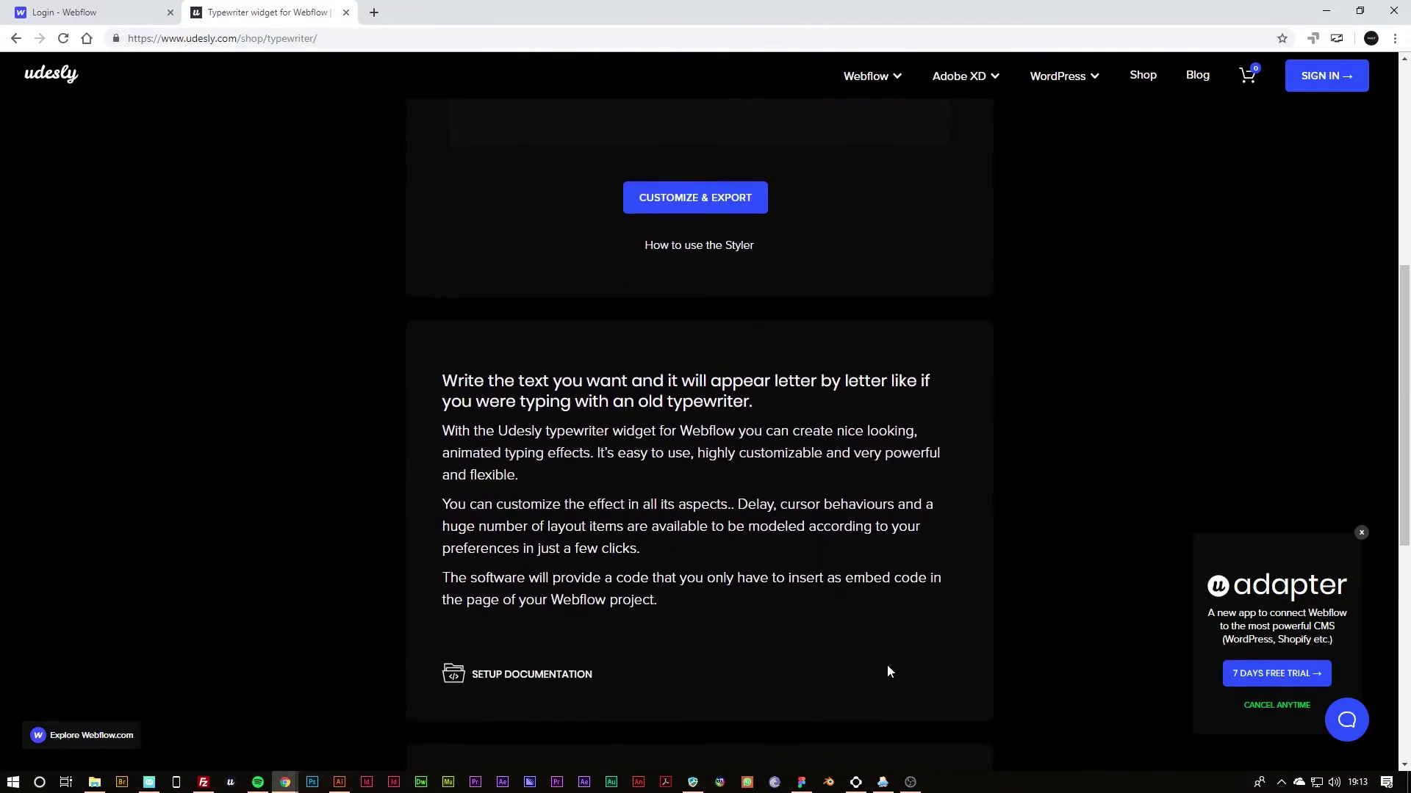
{"action": "scroll", "coordinate": [867, 659], "scroll_direction": "up", "scroll_amount": 5}
{"action": "scroll", "coordinate": [859, 705], "scroll_direction": "up", "scroll_amount": 1}
{"action": "left_click", "coordinate": [856, 712]}
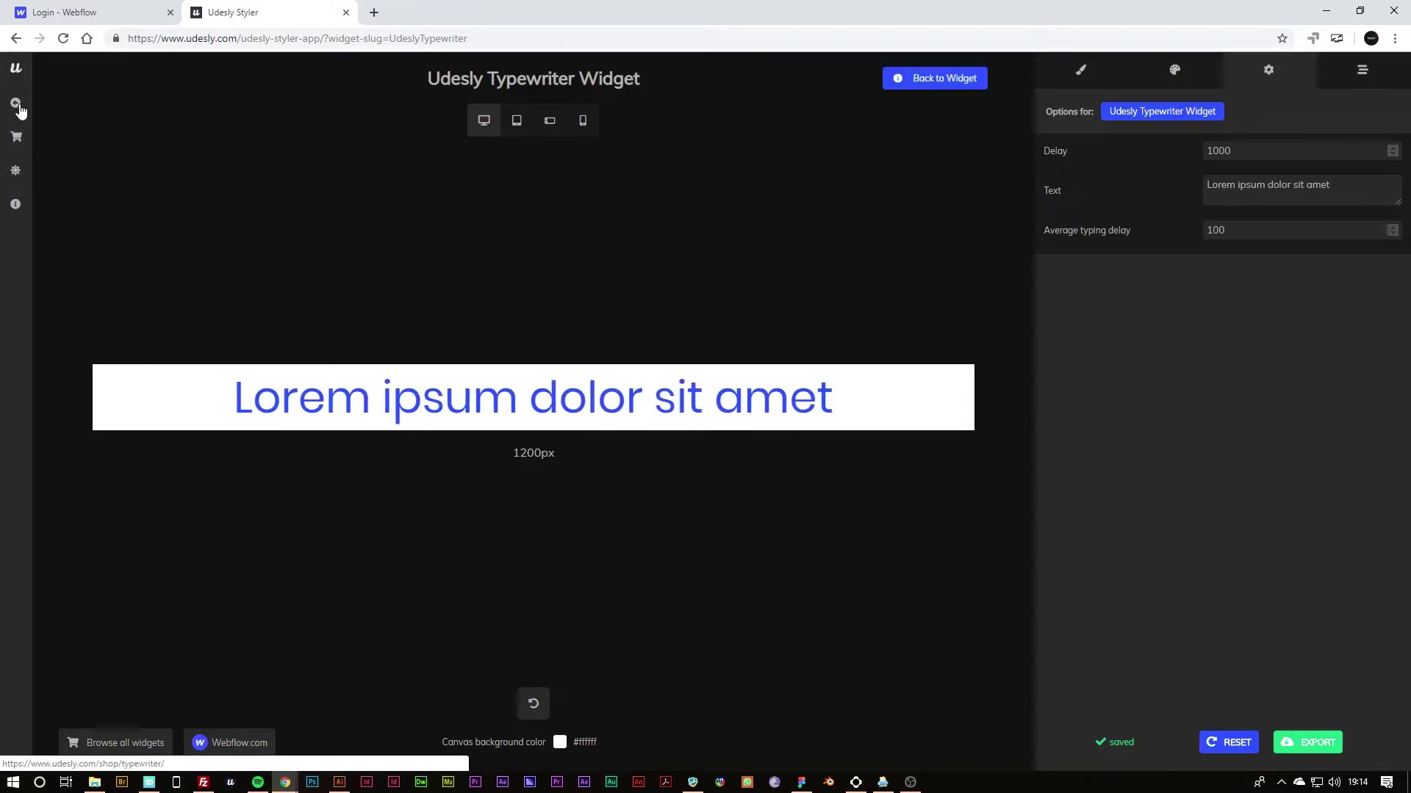
Preview the editor's light mode, return to dark mode, and show the Typewriter widget's information.
{"action": "left_click", "coordinate": [16, 171]}
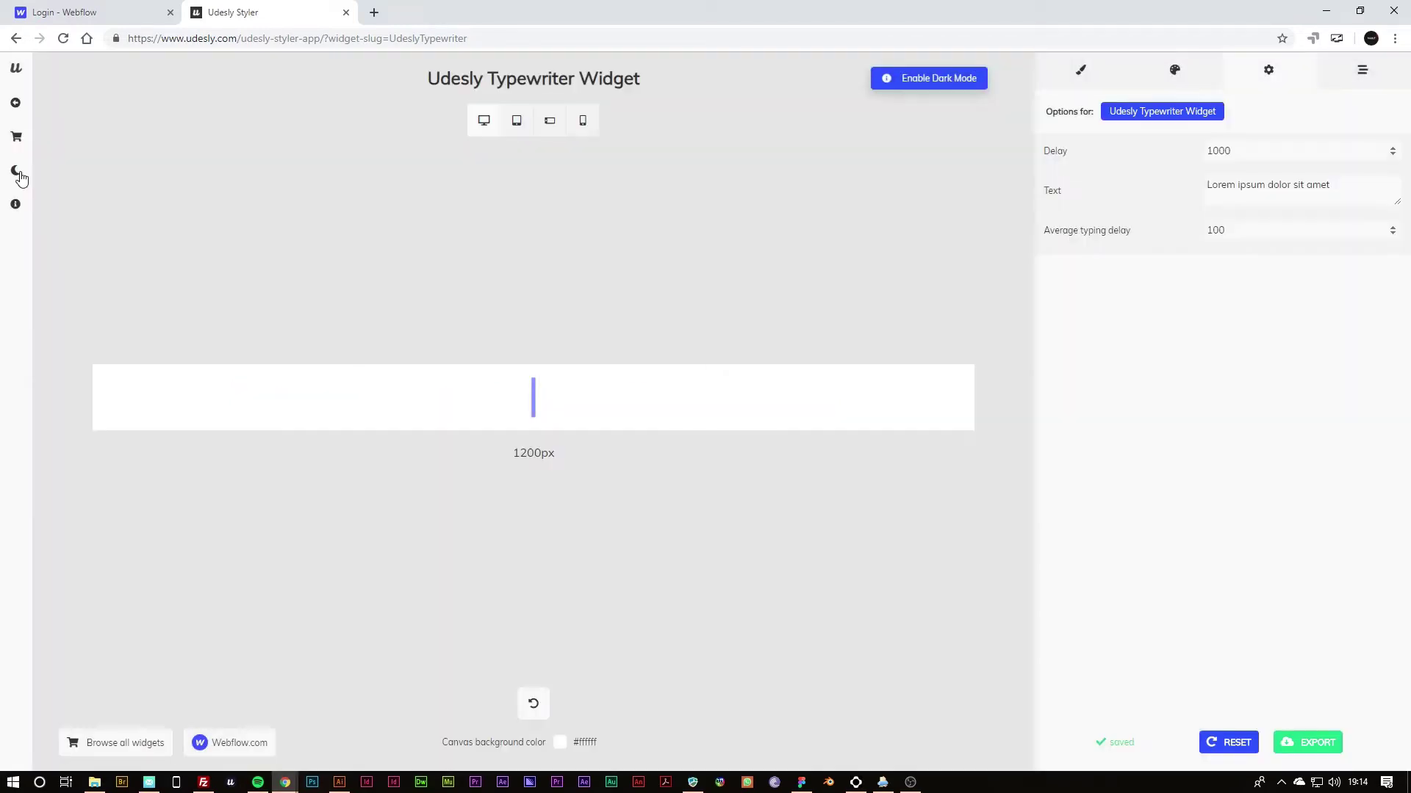
{"action": "left_click", "coordinate": [18, 175]}
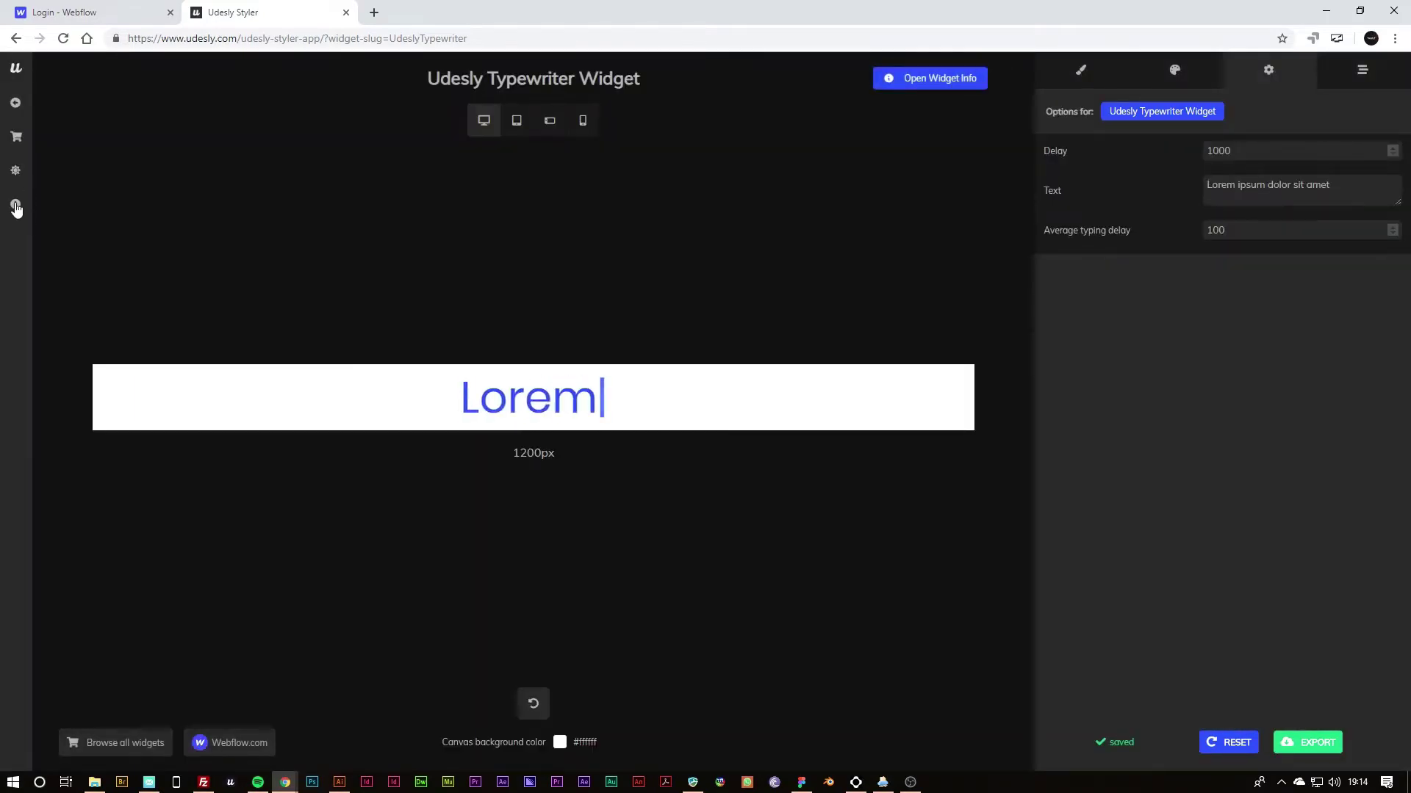
{"action": "left_click", "coordinate": [16, 209]}
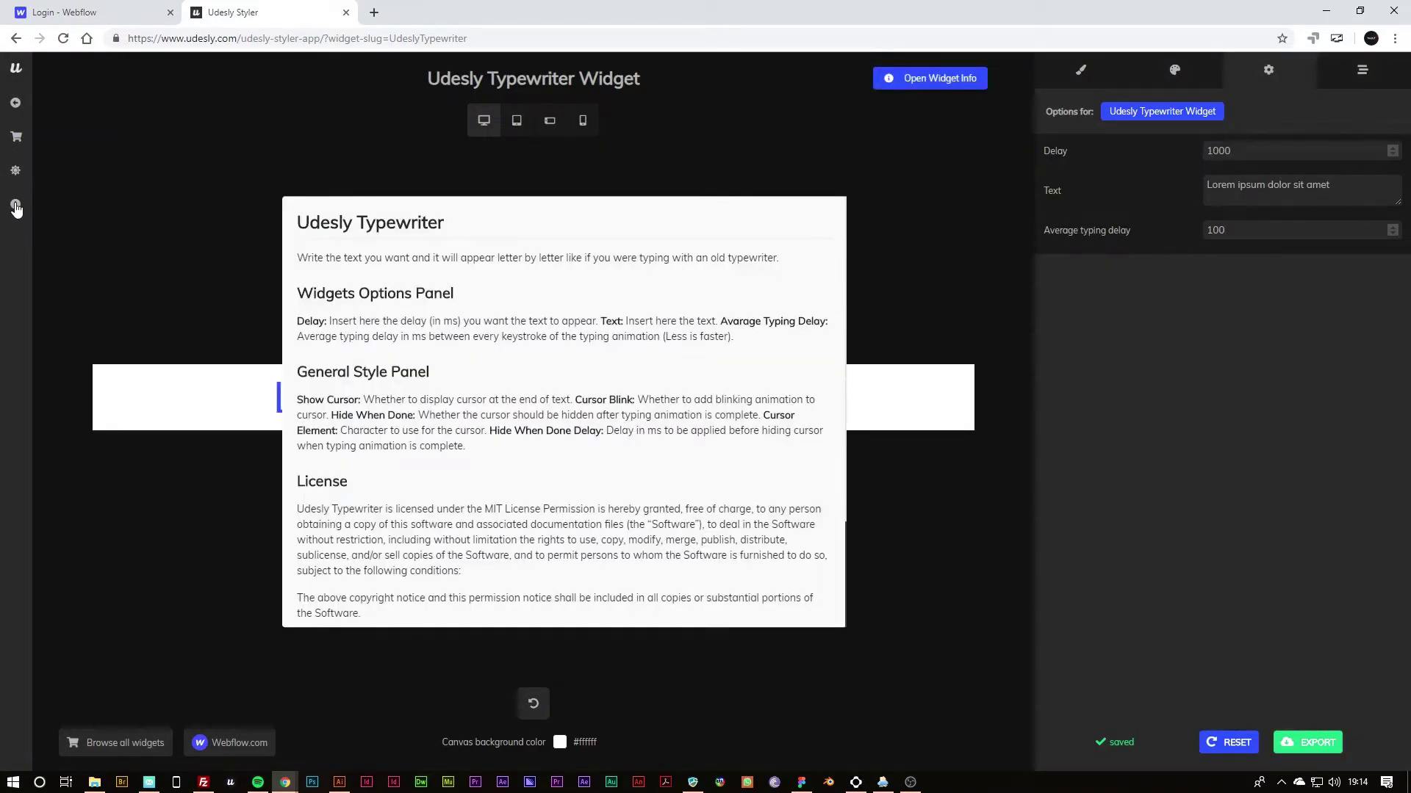
Select the typewriter element among the customizable widget elements and show its style settings.
{"action": "left_click", "coordinate": [1080, 71]}
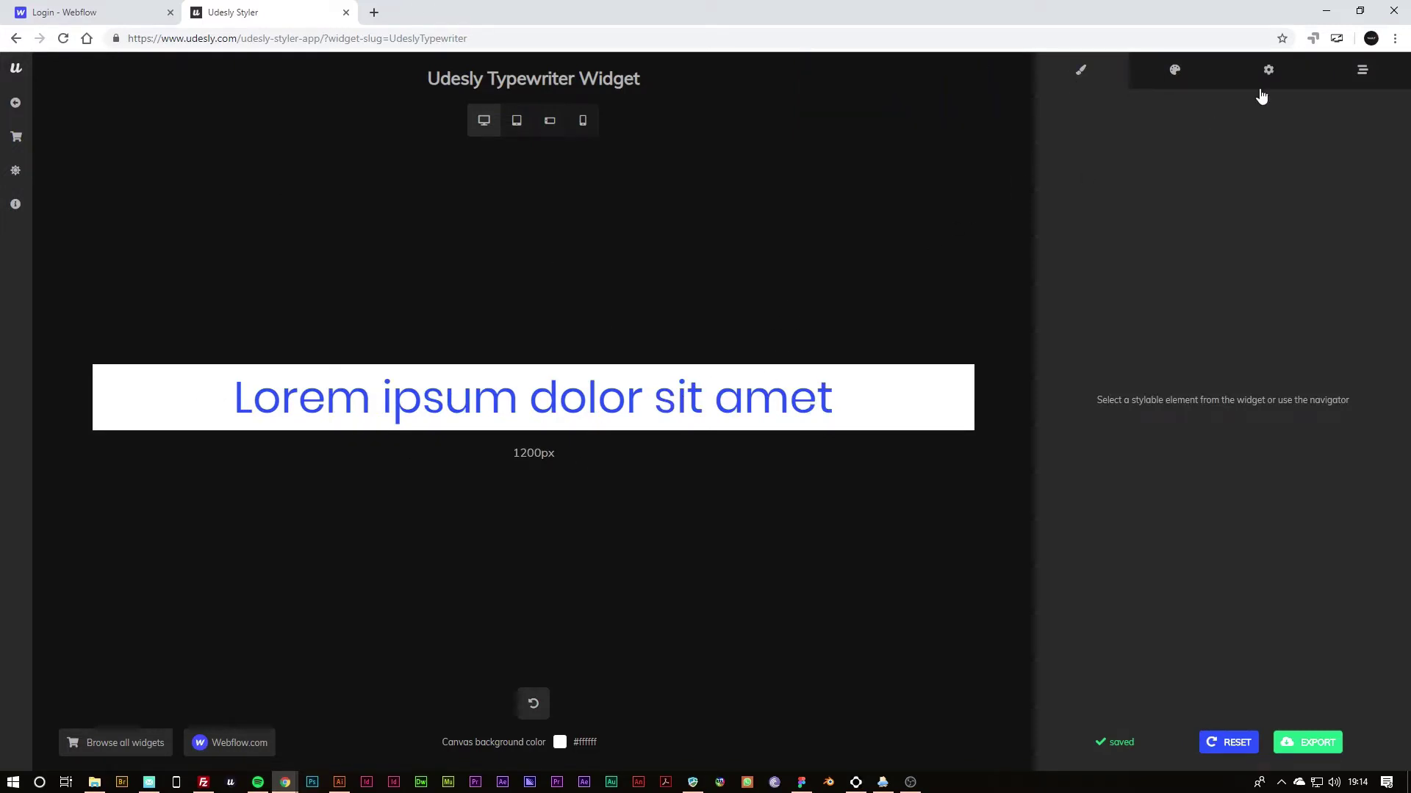
{"action": "left_click", "coordinate": [1363, 70]}
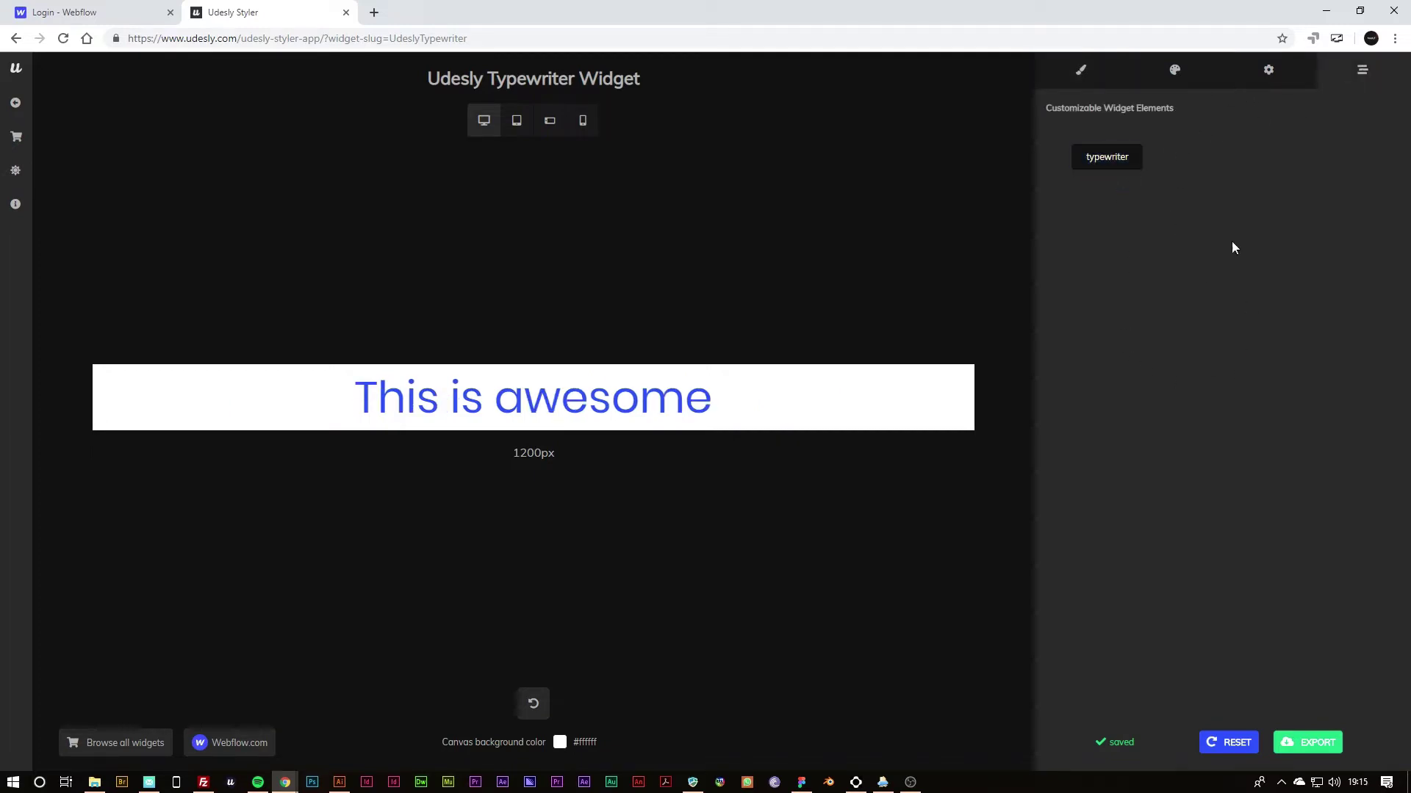
{"action": "left_click", "coordinate": [1115, 161]}
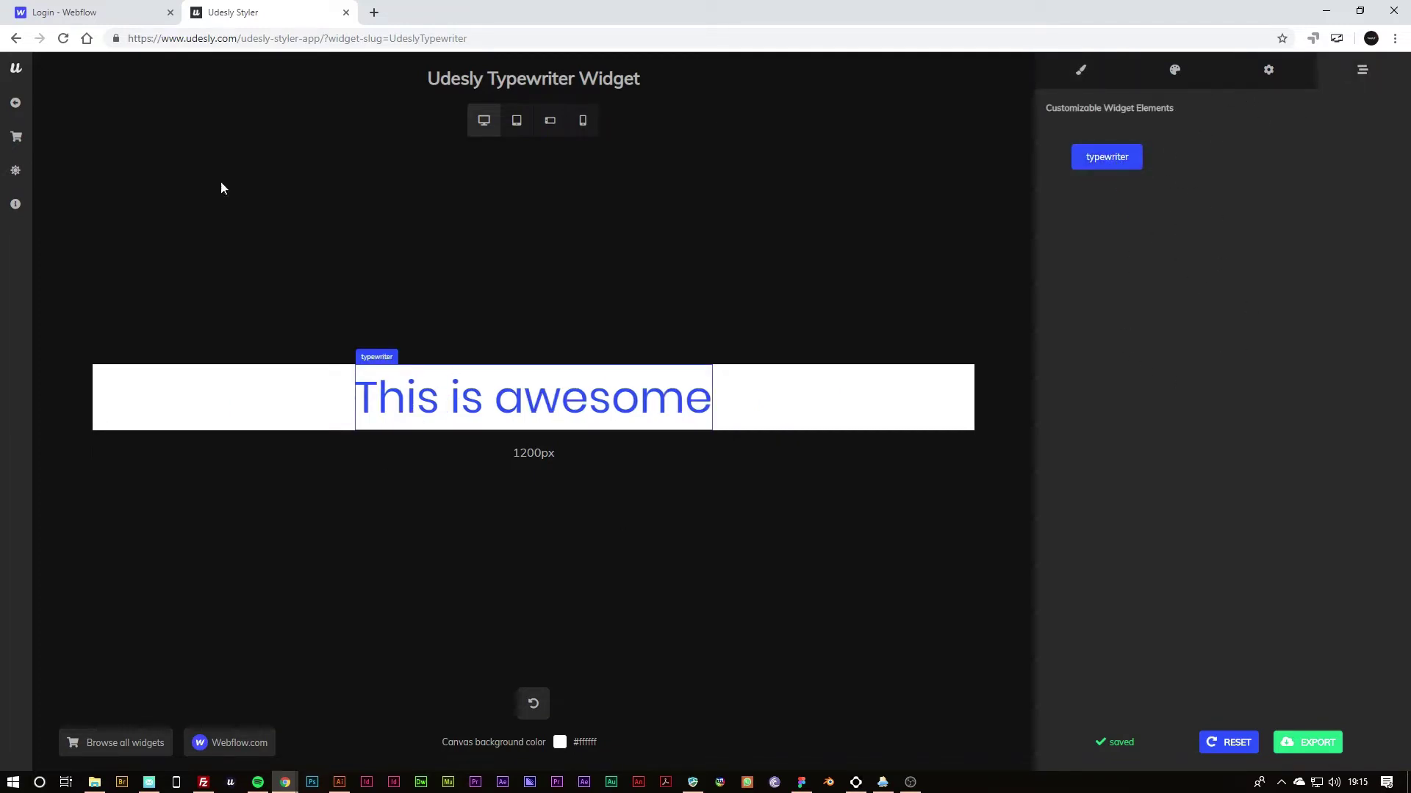
{"action": "left_click", "coordinate": [1101, 85]}
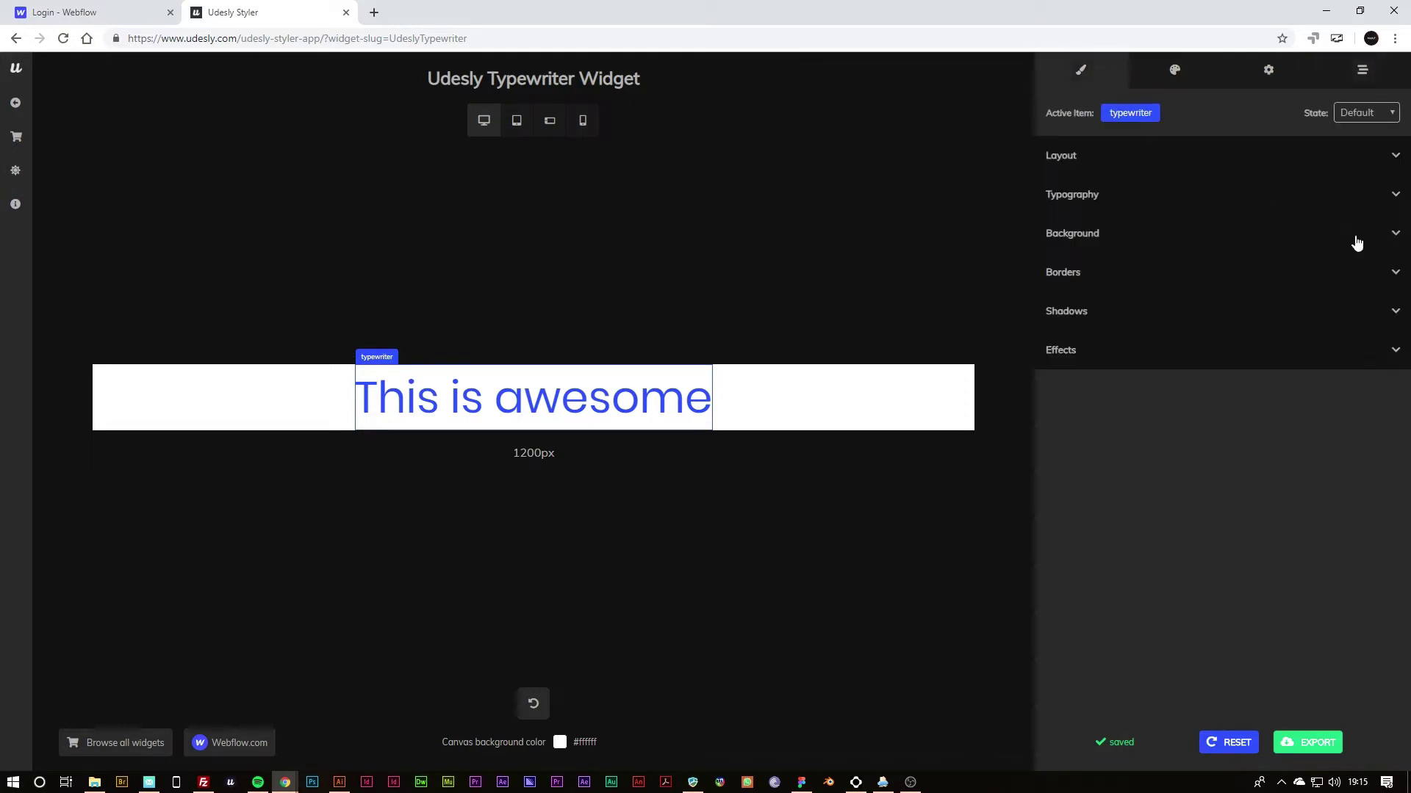
Expand the Layout, Typography and Background sections of the typewriter element and examine their settings.
{"action": "left_click", "coordinate": [1386, 160]}
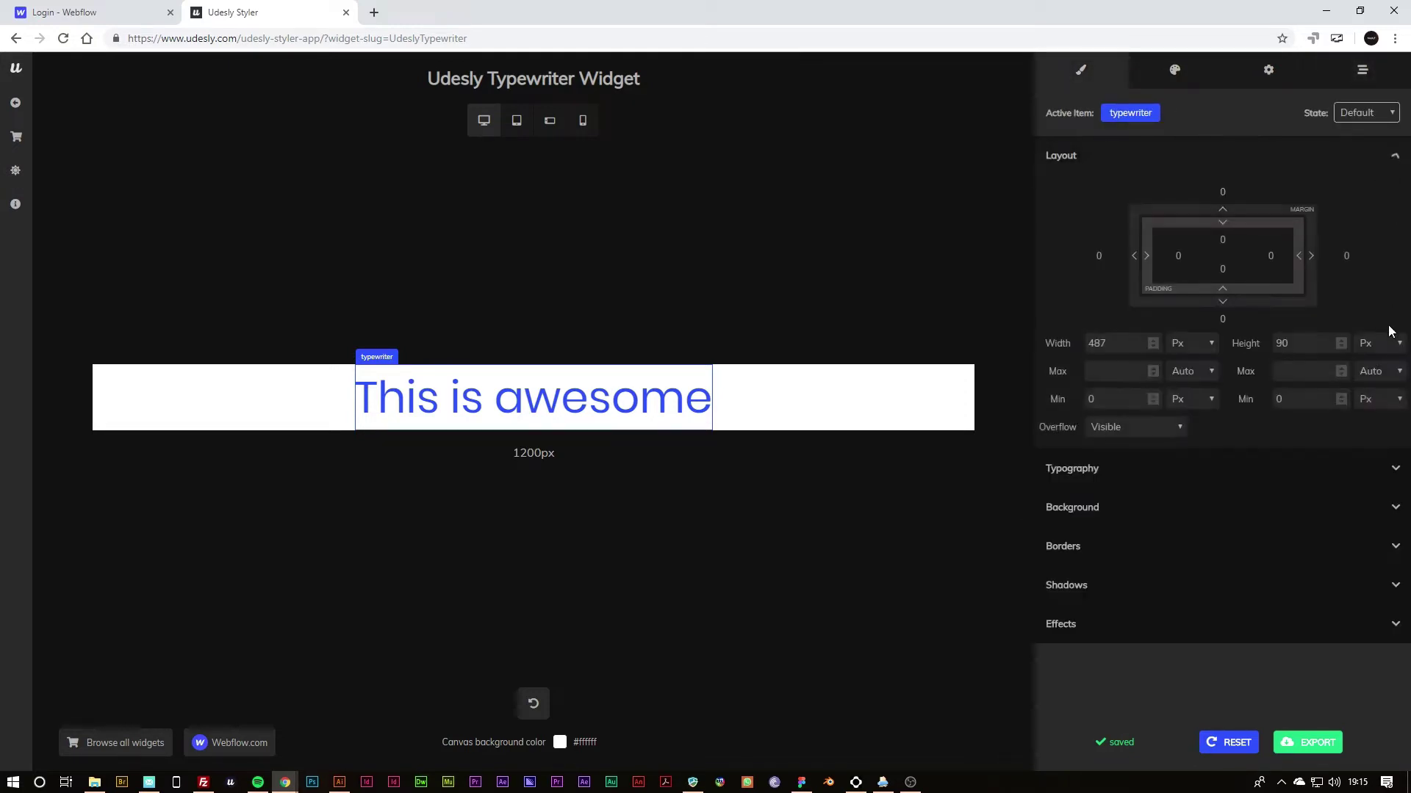
{"action": "left_click", "coordinate": [1398, 473]}
{"action": "scroll", "coordinate": [1366, 544], "scroll_direction": "down", "scroll_amount": 2}
{"action": "left_click", "coordinate": [1389, 563]}
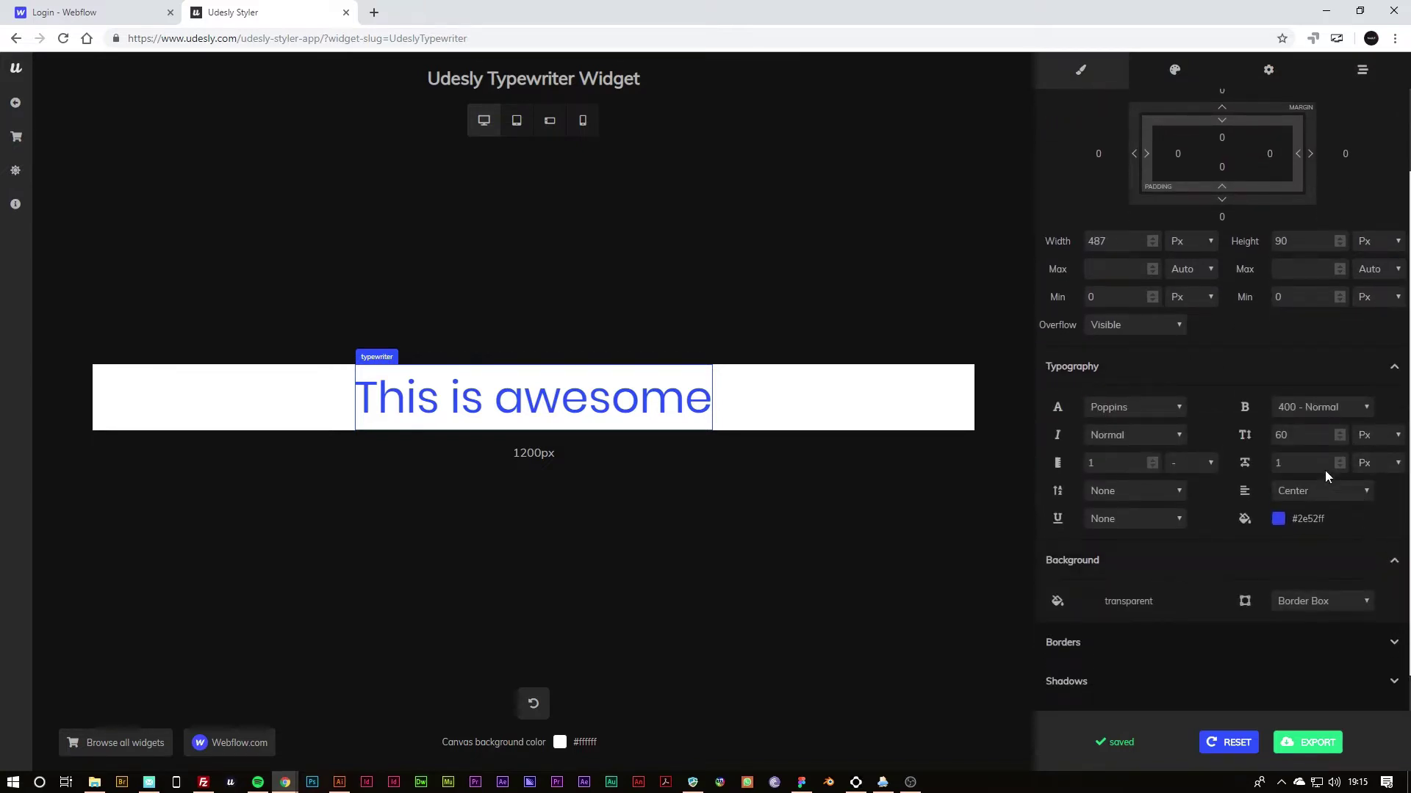
{"action": "scroll", "coordinate": [1401, 479], "scroll_direction": "up", "scroll_amount": 2}
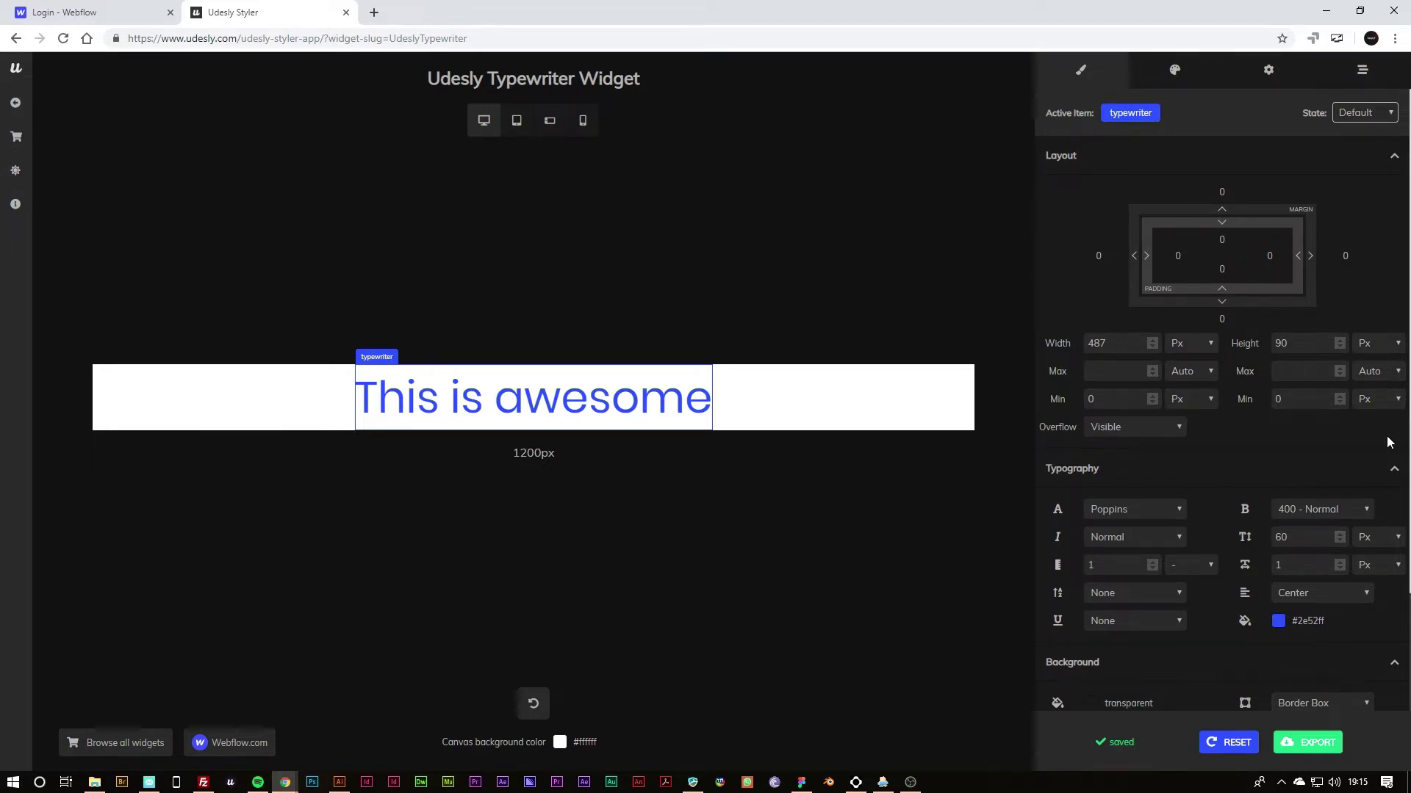
In the widget's general style, switch Cursor blink and Hide when done off and back on.
{"action": "left_click", "coordinate": [1174, 71]}
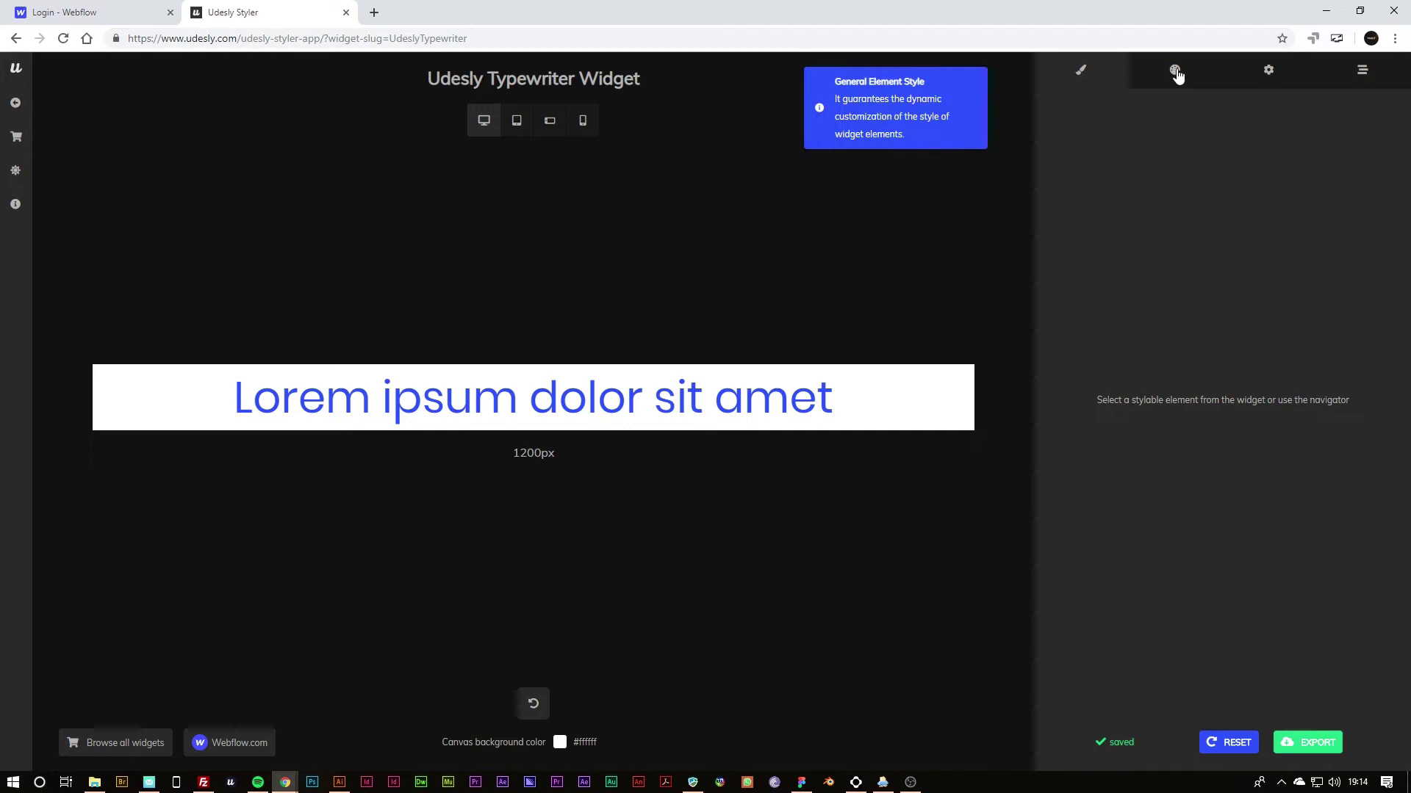
{"action": "left_click", "coordinate": [1176, 72]}
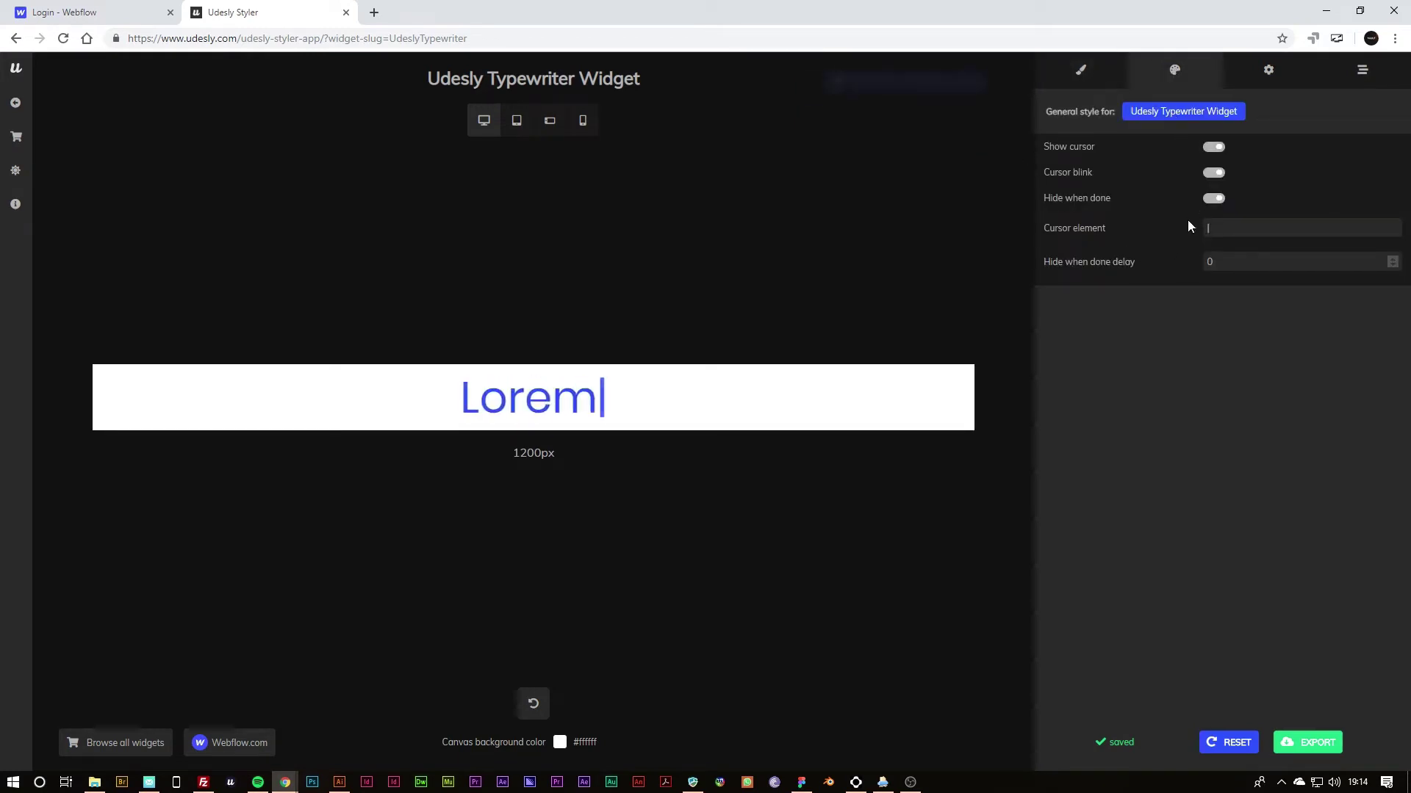
{"action": "left_click", "coordinate": [1214, 172]}
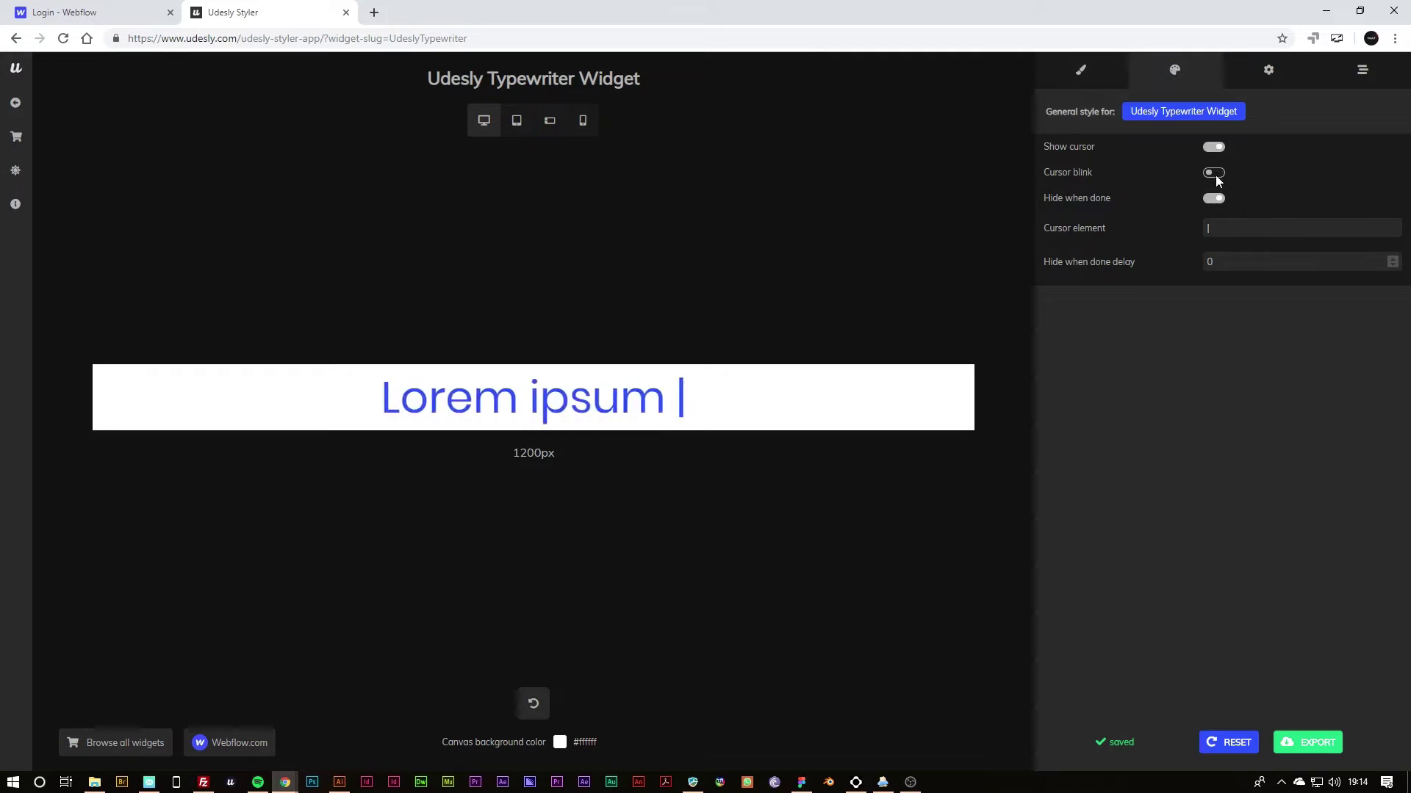
{"action": "left_click", "coordinate": [1216, 176]}
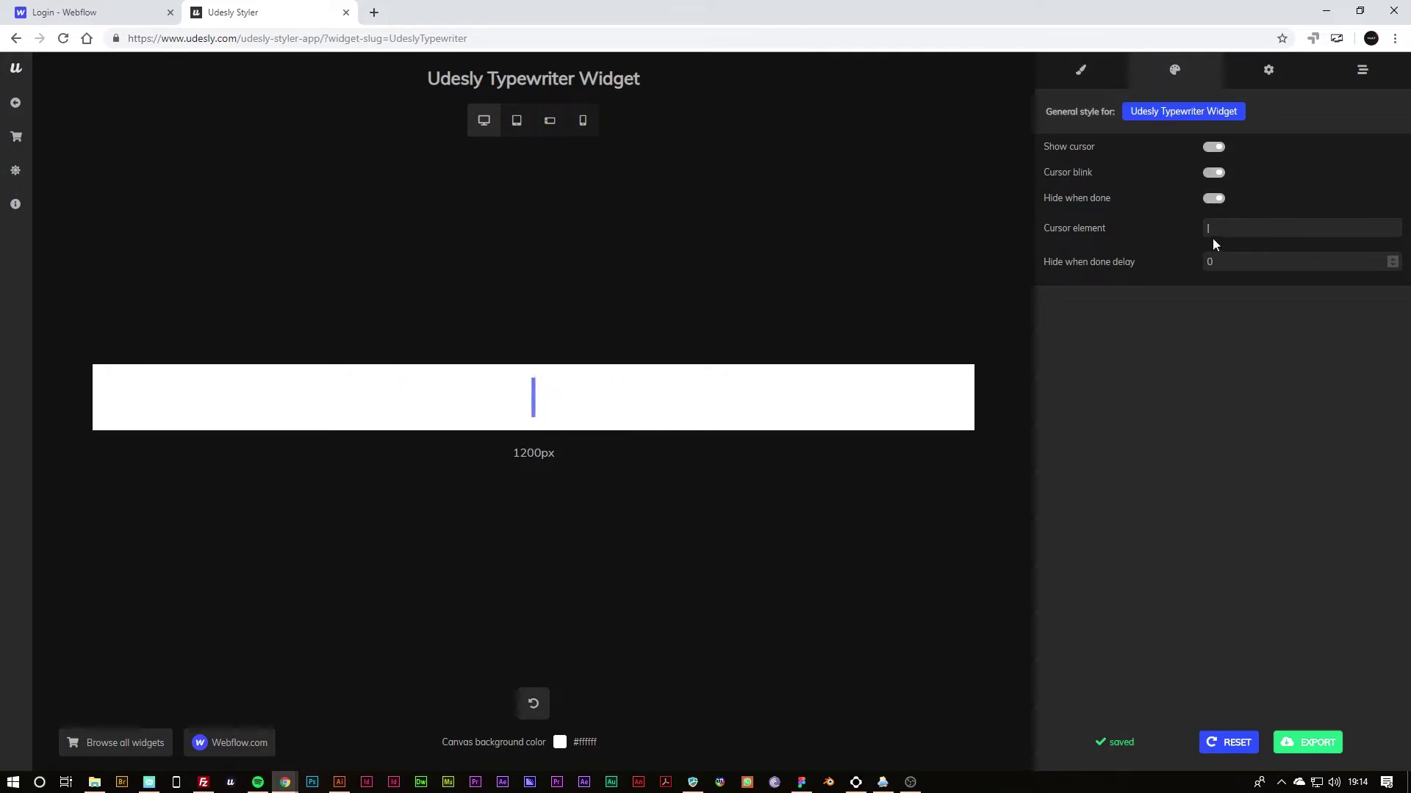
{"action": "left_click", "coordinate": [1215, 200]}
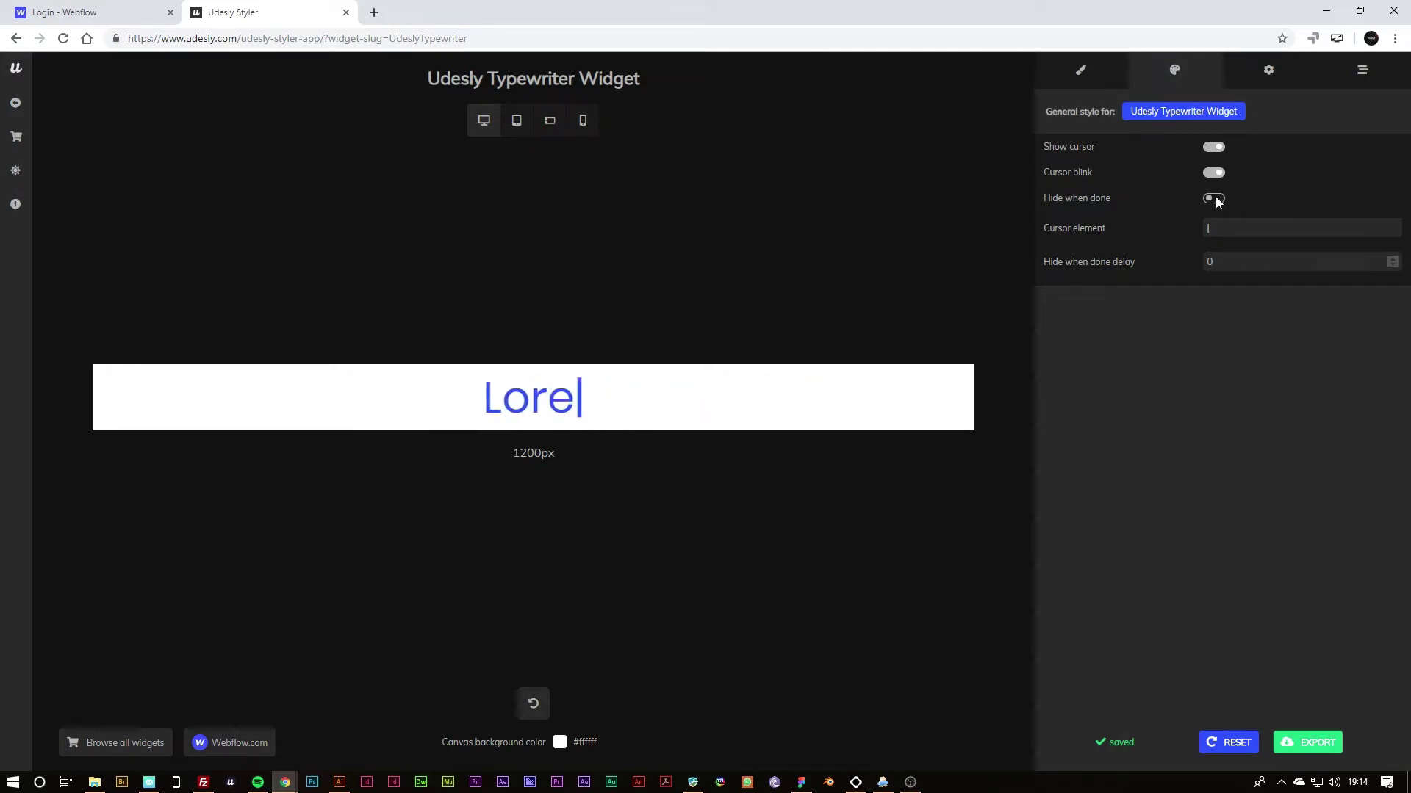
{"action": "left_click", "coordinate": [1215, 200]}
Set the widget's average typing delay to 50.
{"action": "left_click", "coordinate": [1269, 71]}
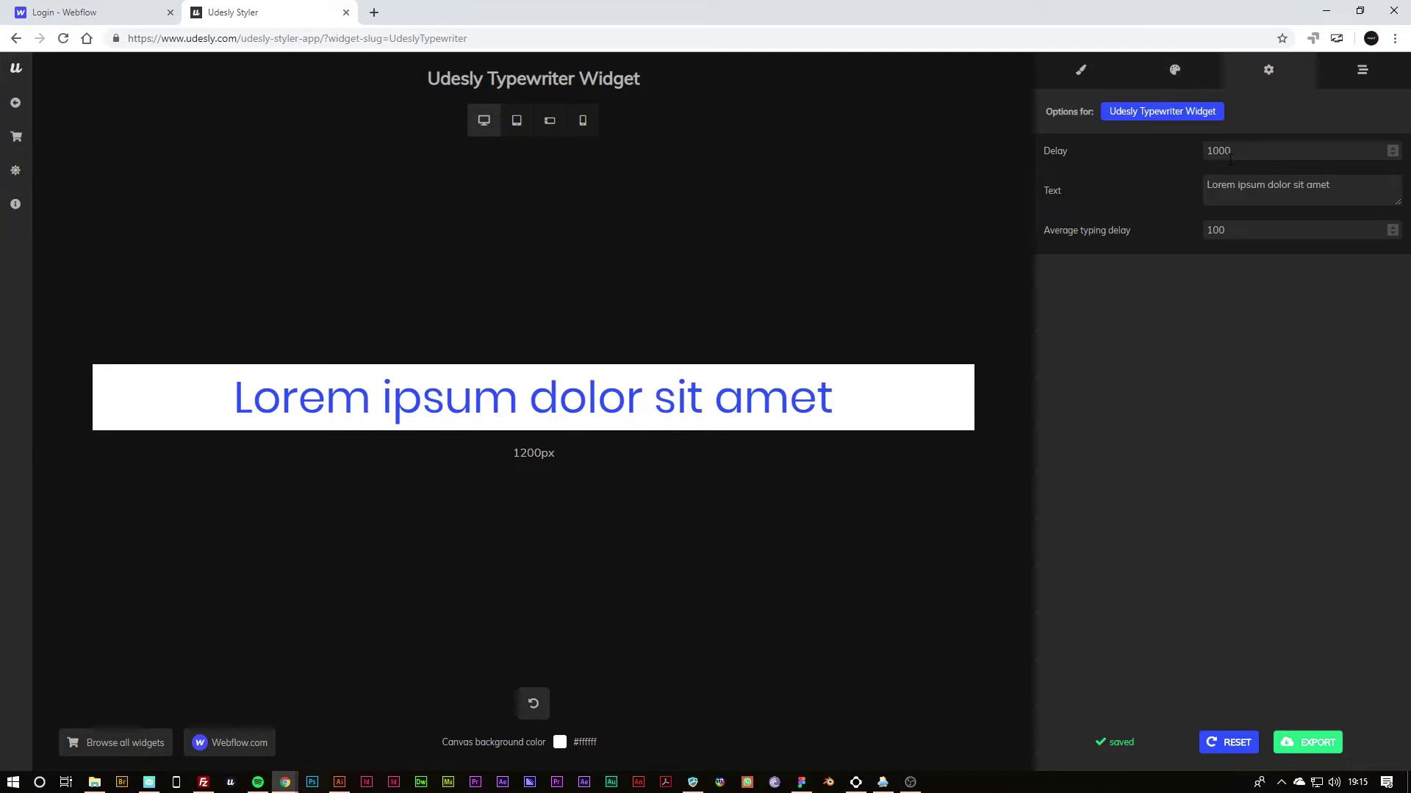
{"action": "left_click", "coordinate": [1252, 232]}
{"action": "left_click_drag", "start_coordinate": [1242, 230], "coordinate": [1181, 231]}
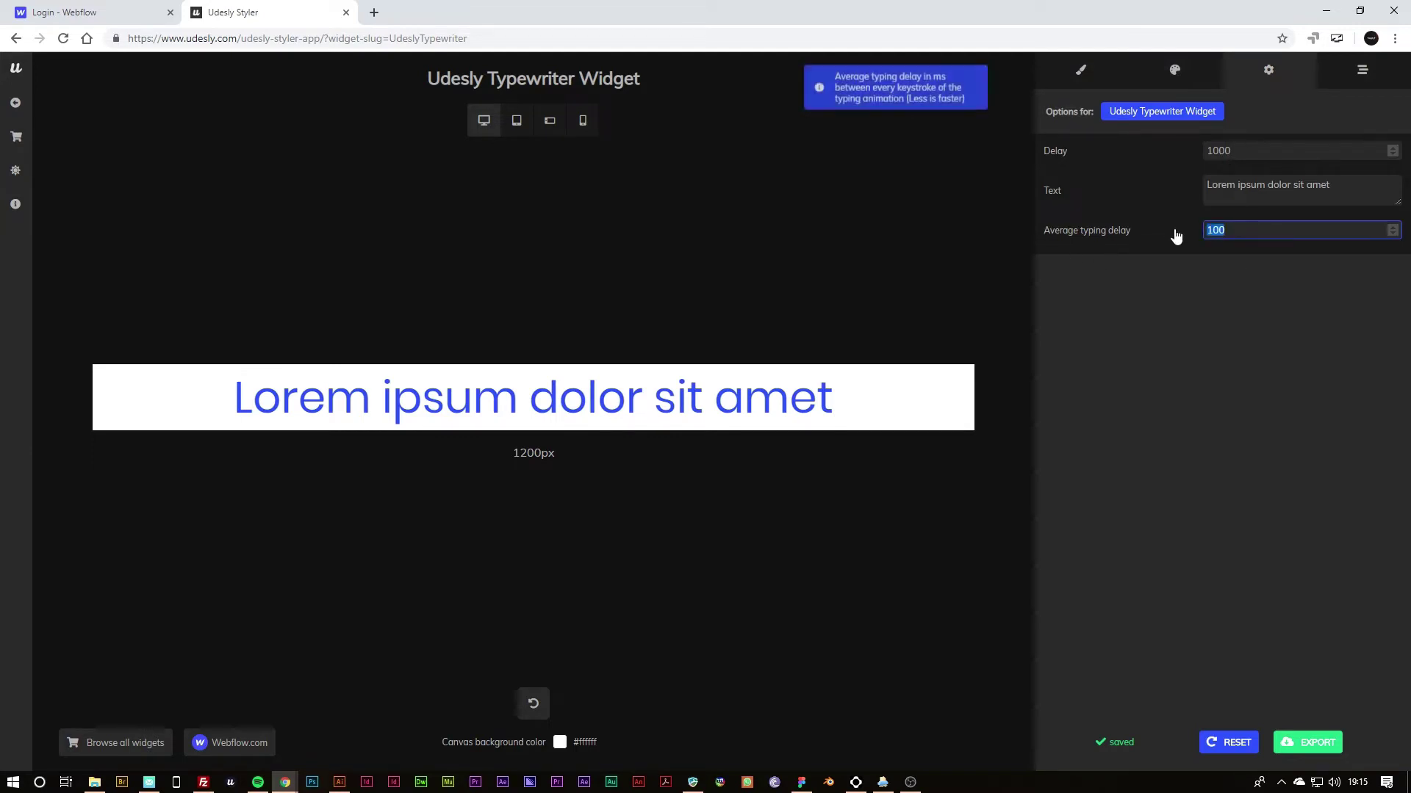
{"action": "type", "text": "50"}
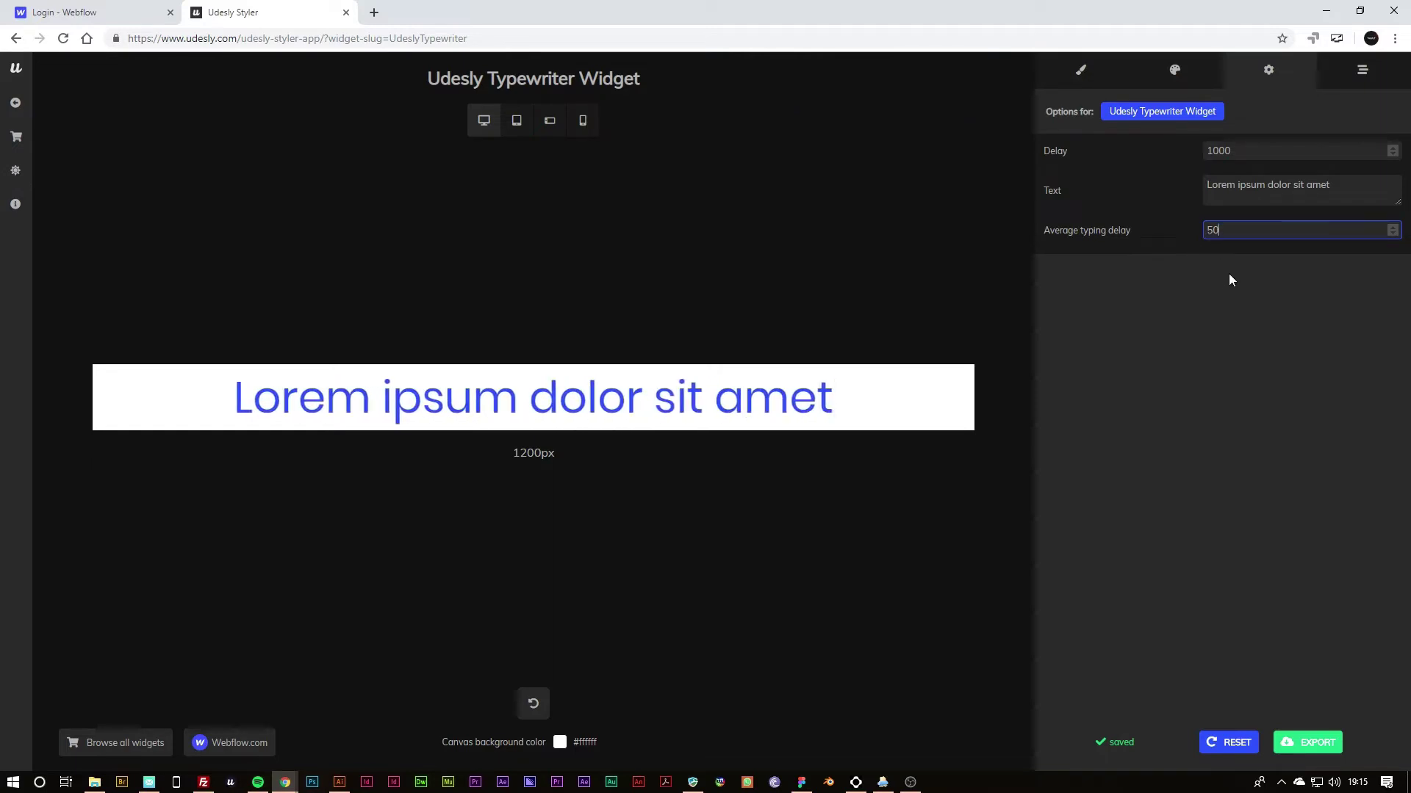
Replace the widget's text with "This is awesome".
{"action": "left_click_drag", "start_coordinate": [1352, 188], "coordinate": [1118, 189]}
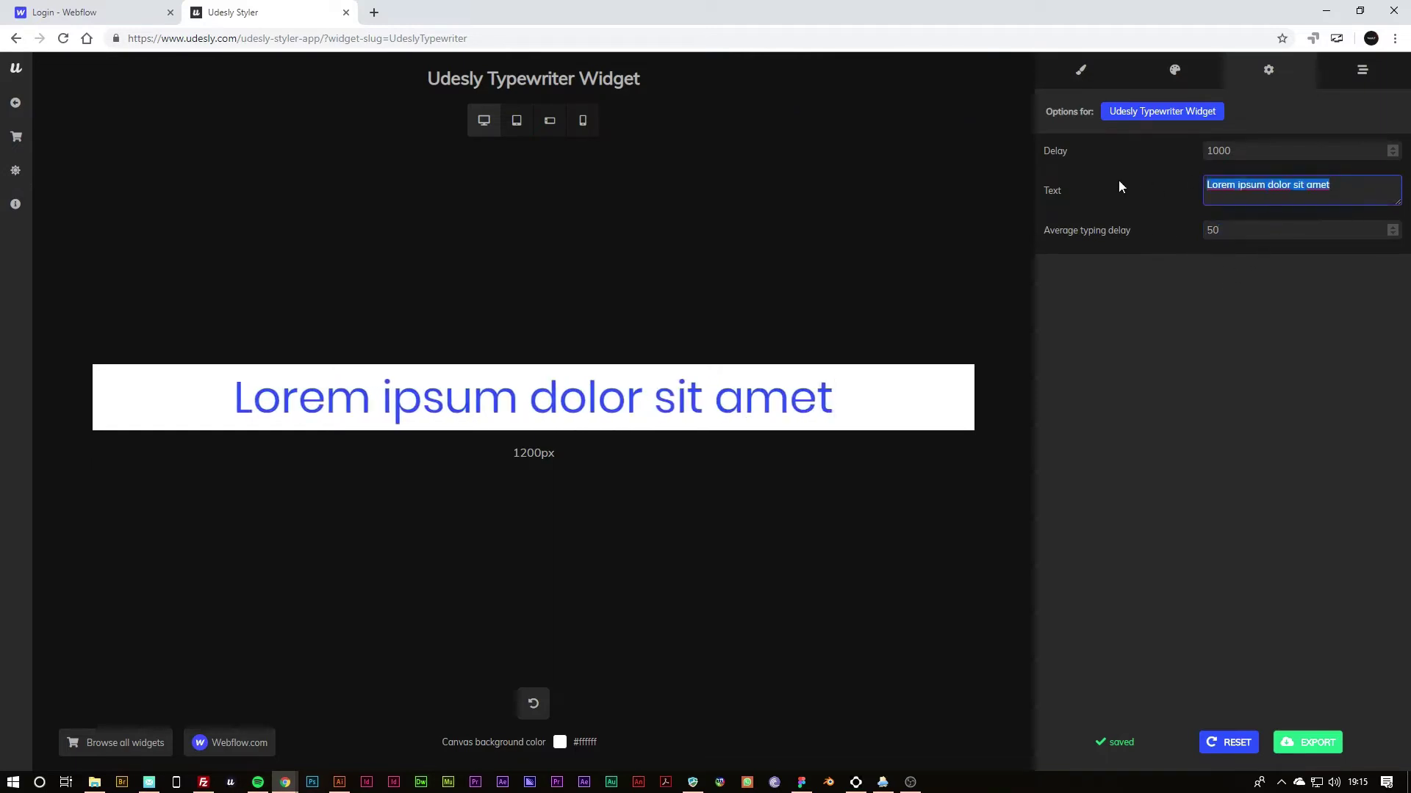
{"action": "type", "text": "This is o"}
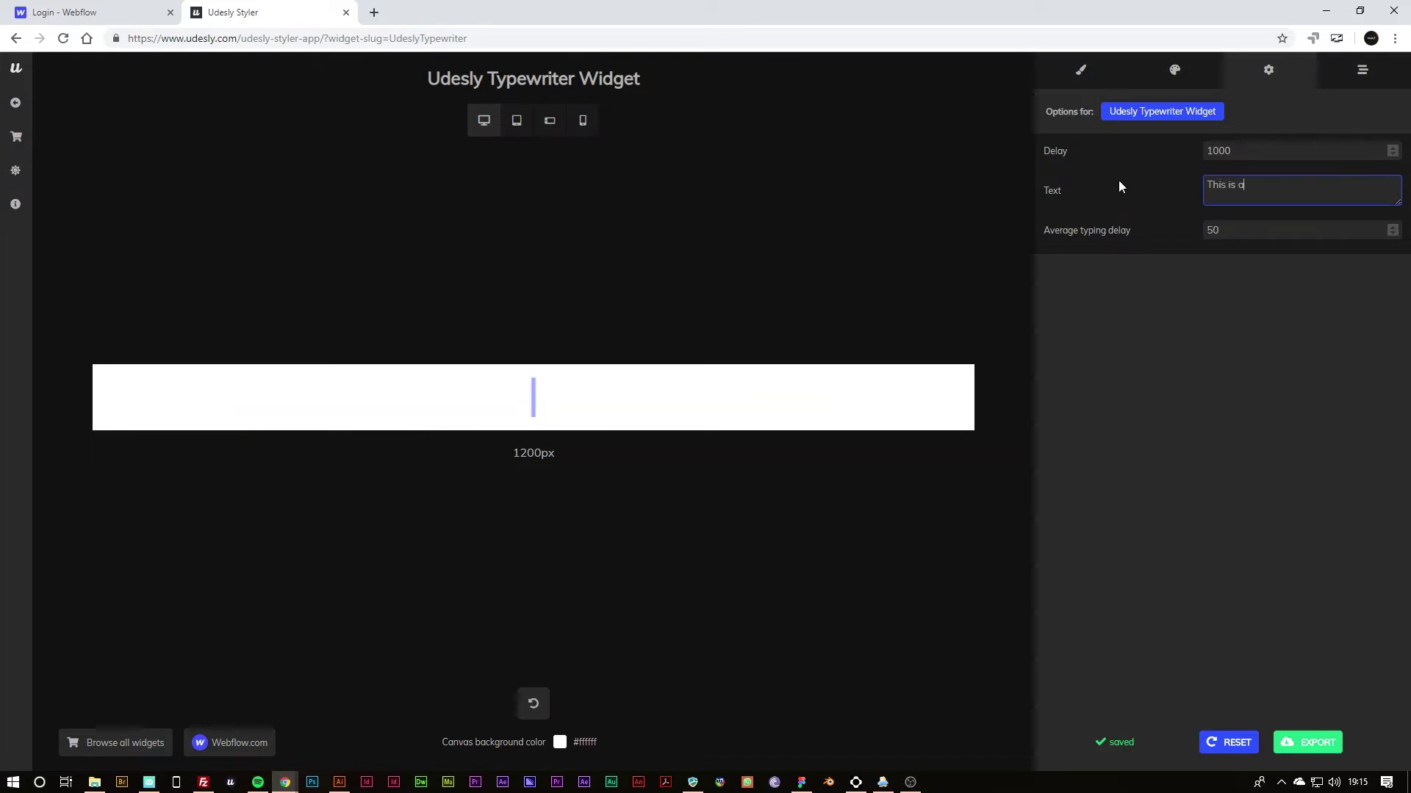
{"action": "key", "text": "BackSpace"}
{"action": "type", "text": "awesome"}
{"action": "left_click", "coordinate": [1262, 401]}
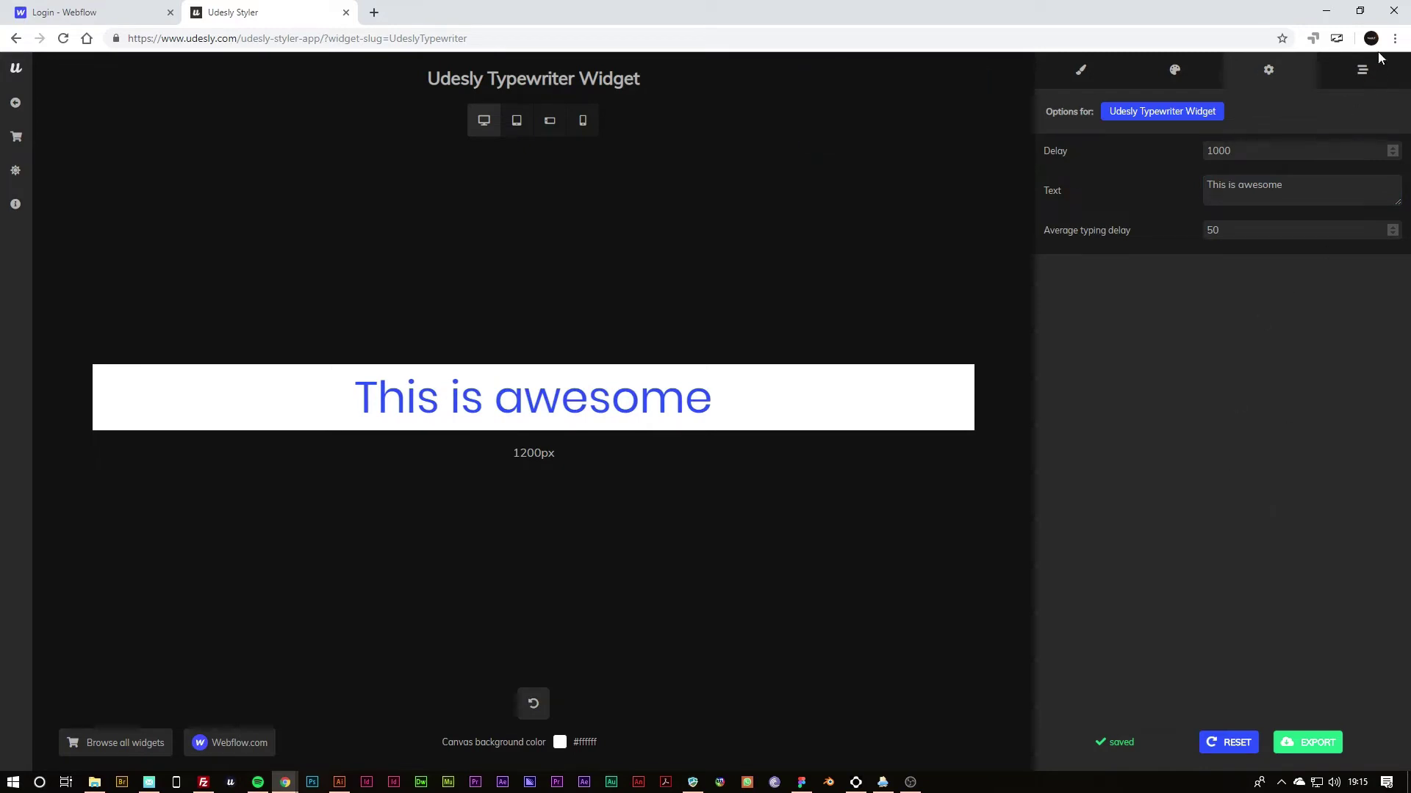
Export the customized Typewriter widget and copy its embed code to the clipboard.
{"action": "left_click", "coordinate": [1363, 69]}
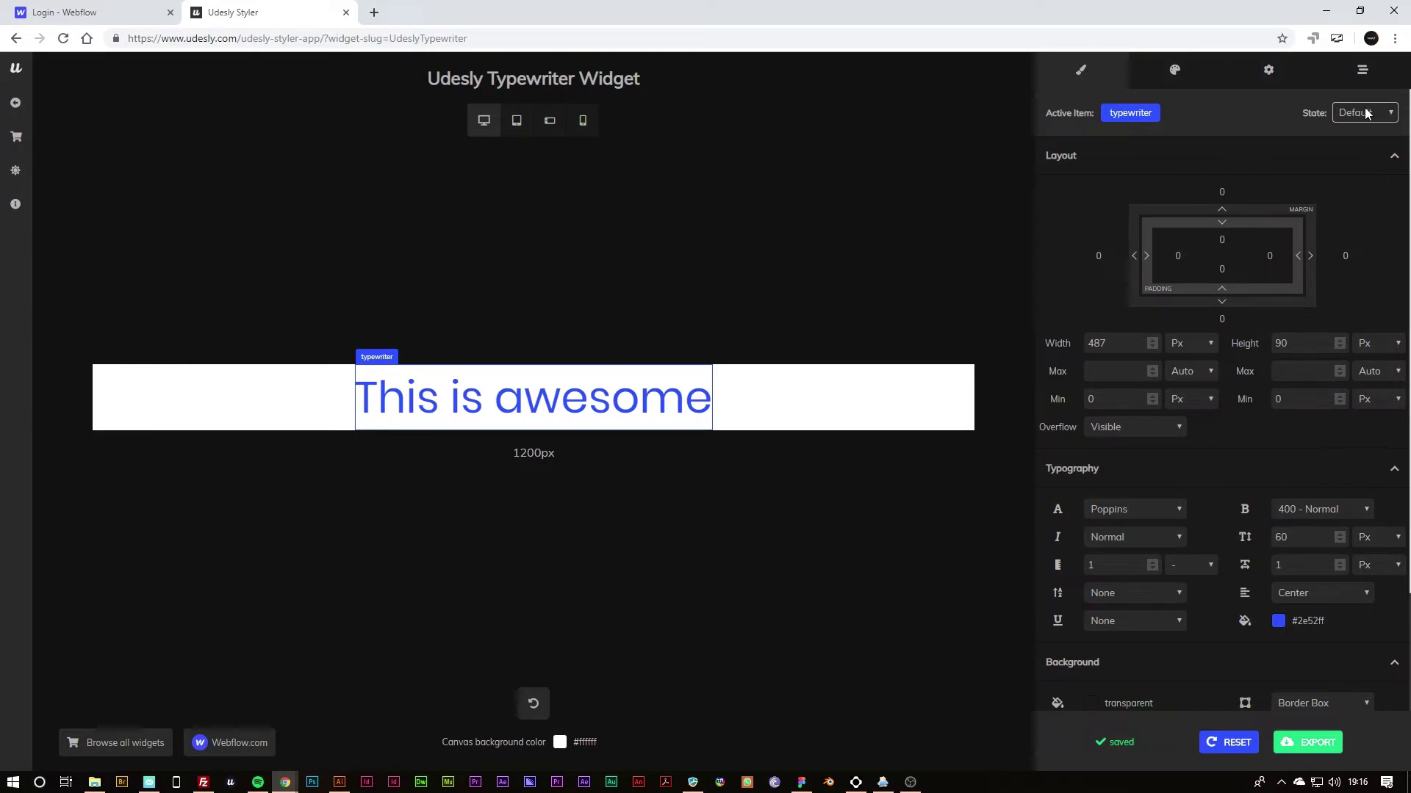
{"action": "left_click", "coordinate": [1309, 742]}
{"action": "left_click", "coordinate": [565, 427]}
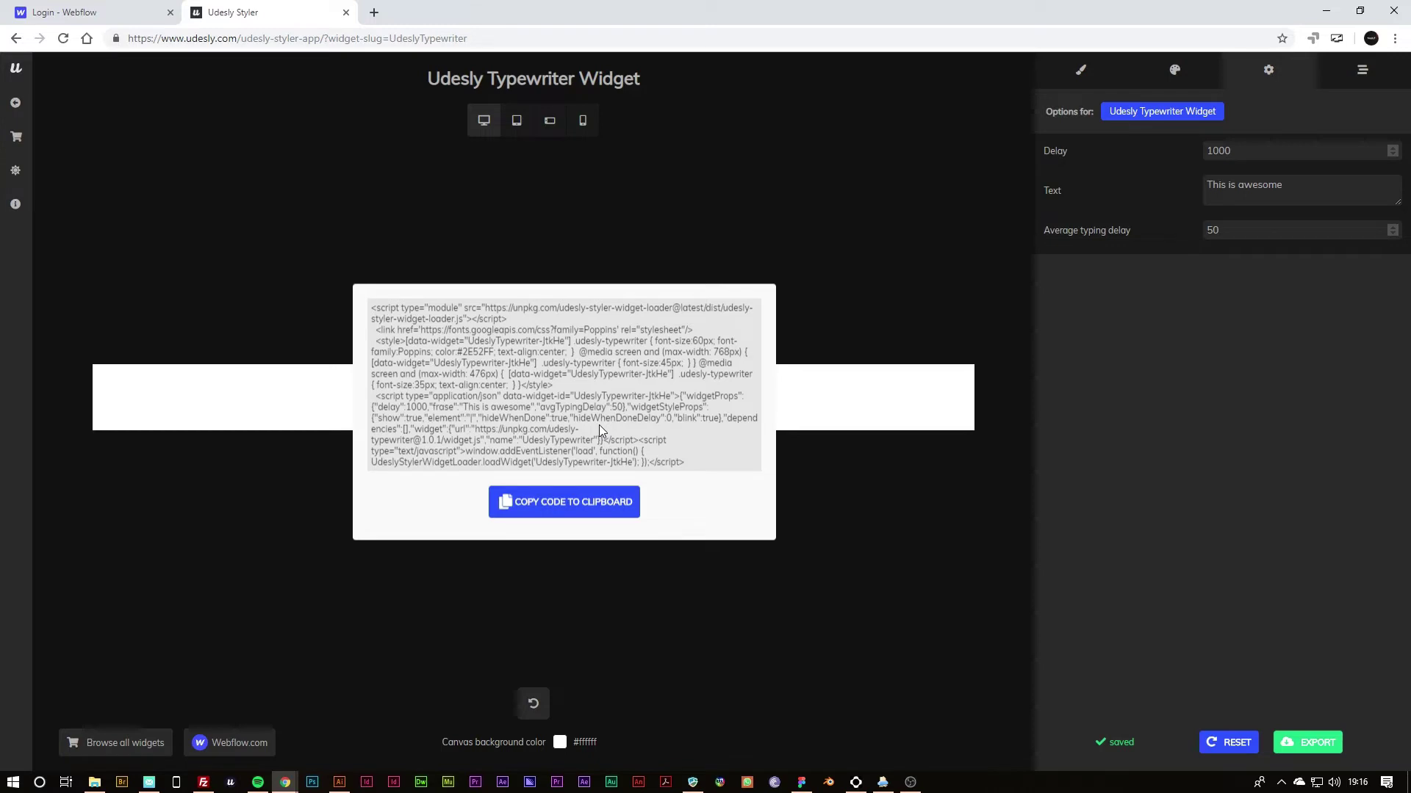
{"action": "left_click", "coordinate": [567, 510]}
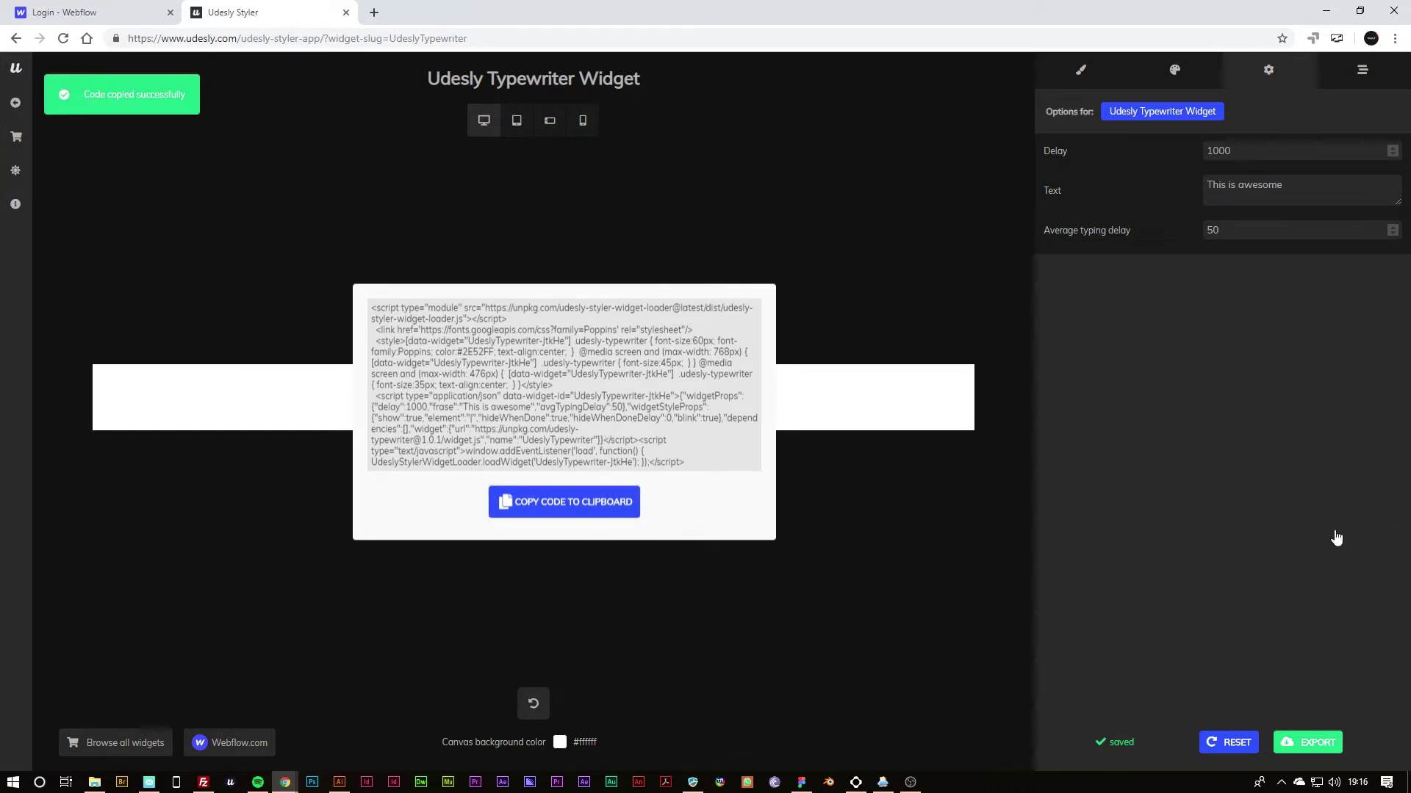
In the Webflow project, add an HTML embed between the hero paragraph and the FCD services and Our video links.
{"action": "left_click", "coordinate": [1013, 635]}
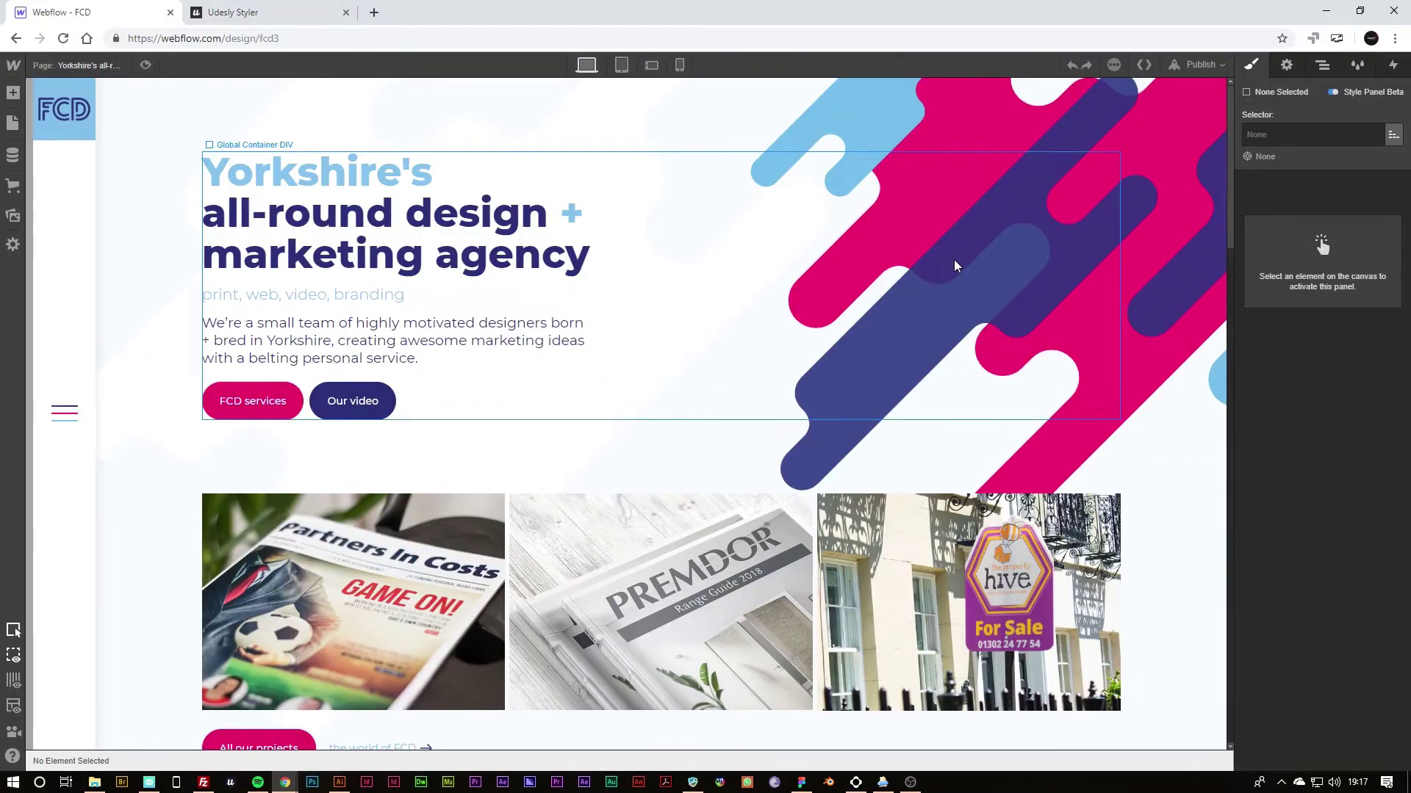
{"action": "left_click", "coordinate": [13, 95]}
{"action": "scroll", "coordinate": [115, 336], "scroll_direction": "down", "scroll_amount": 8}
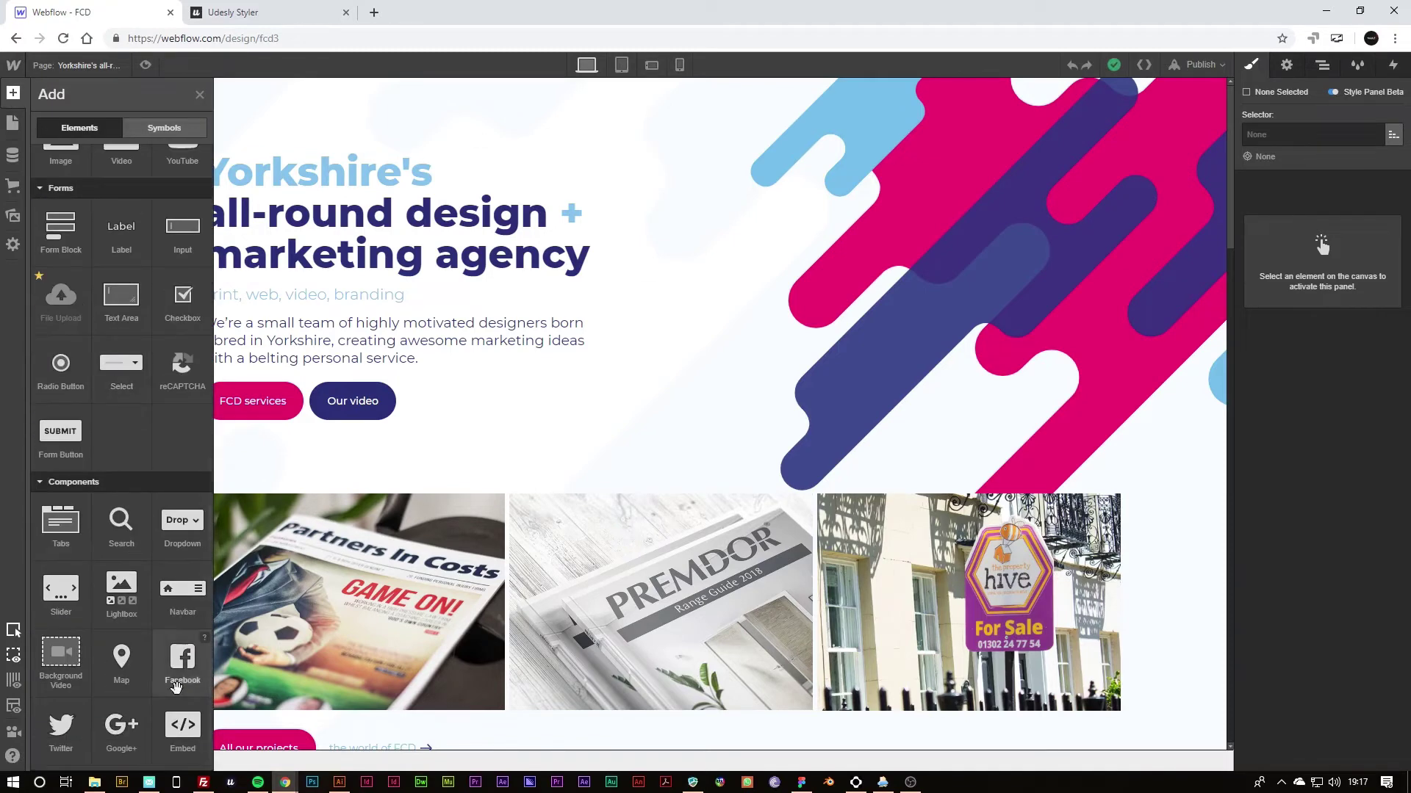
{"action": "left_click_drag", "start_coordinate": [183, 740], "coordinate": [420, 380]}
Paste the copied Typewriter widget code into the new HTML embed and save it.
{"action": "right_click", "coordinate": [472, 255]}
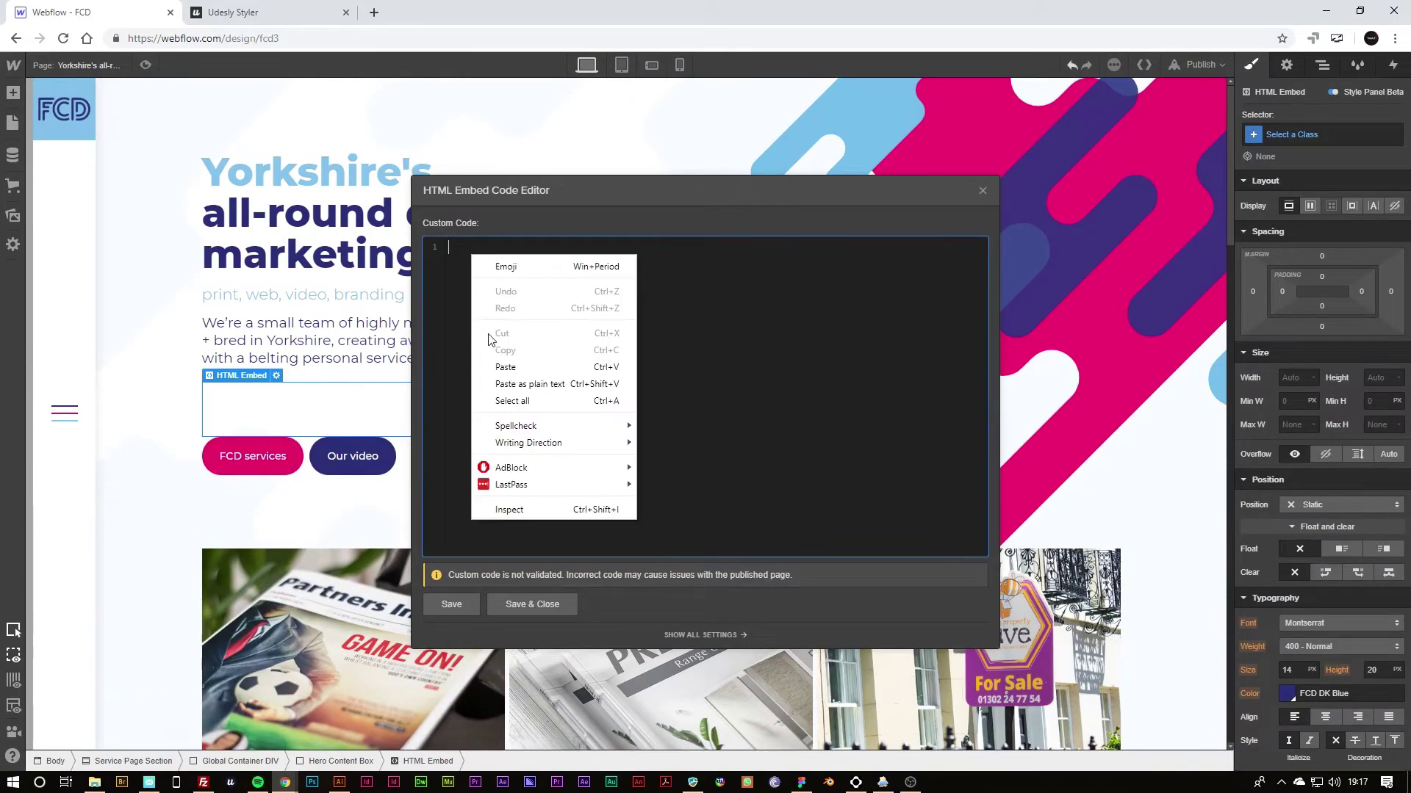
{"action": "left_click", "coordinate": [498, 369]}
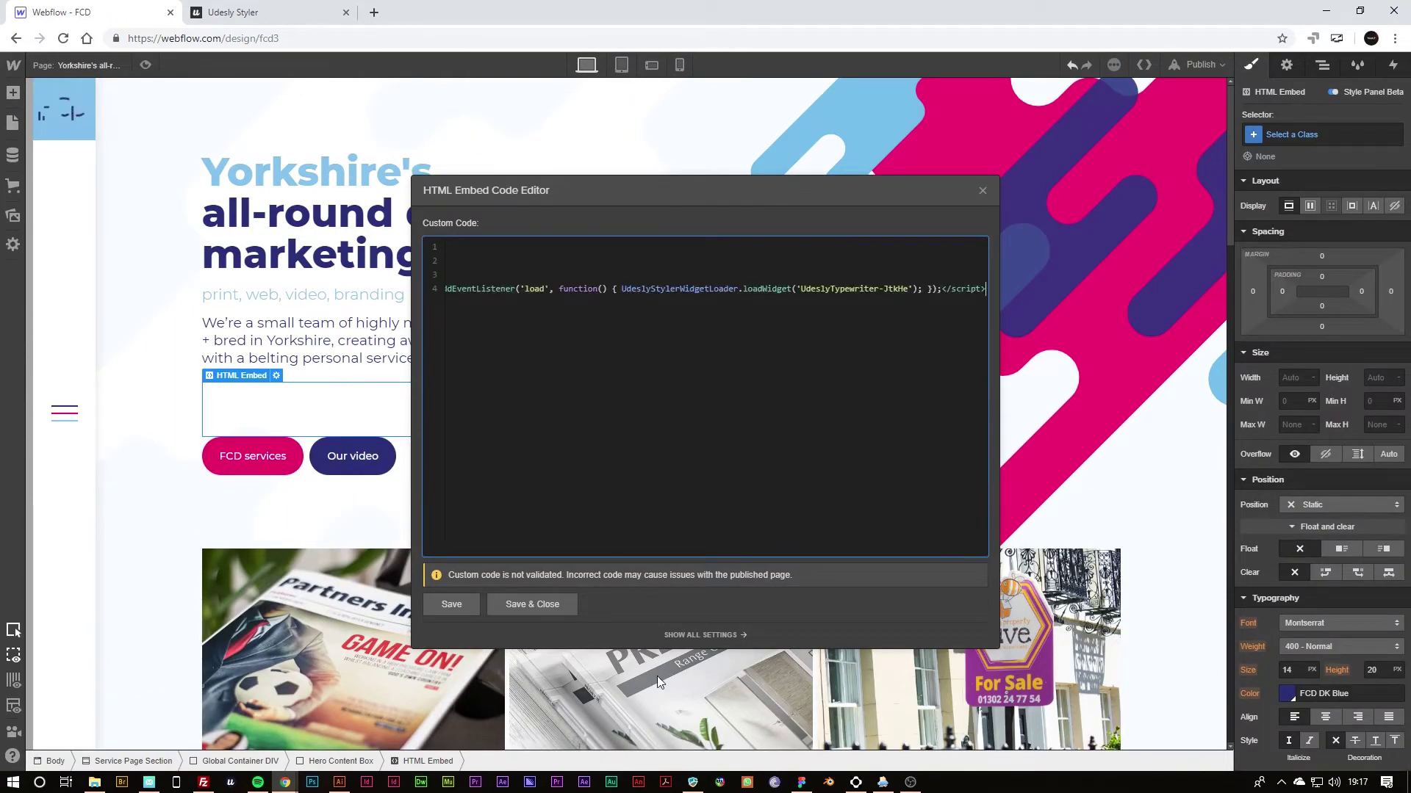
{"action": "left_click", "coordinate": [530, 604]}
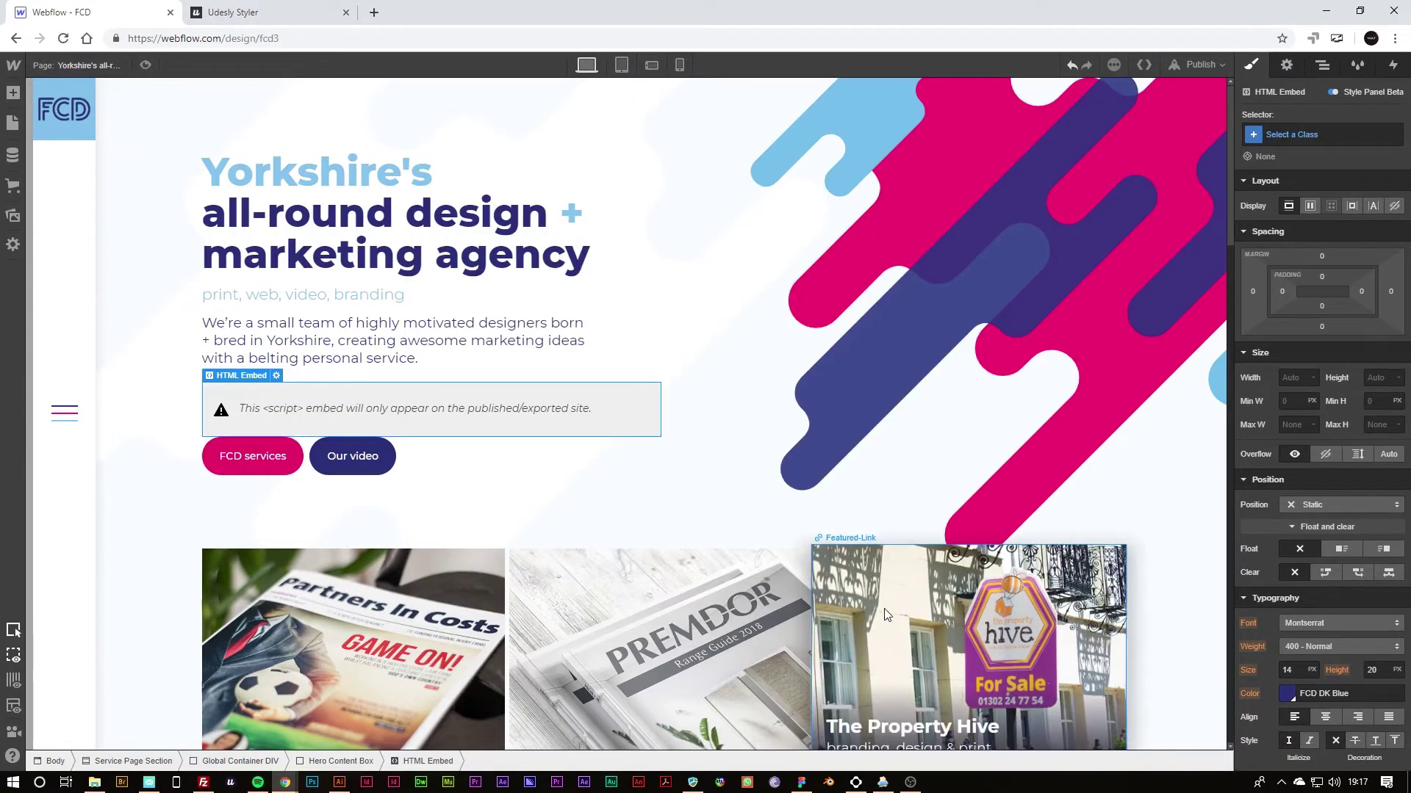
Publish the site to fcd3.webflow.io and reload the live page to replay the typewriter animation.
{"action": "left_click", "coordinate": [1171, 64]}
{"action": "left_click", "coordinate": [1096, 205]}
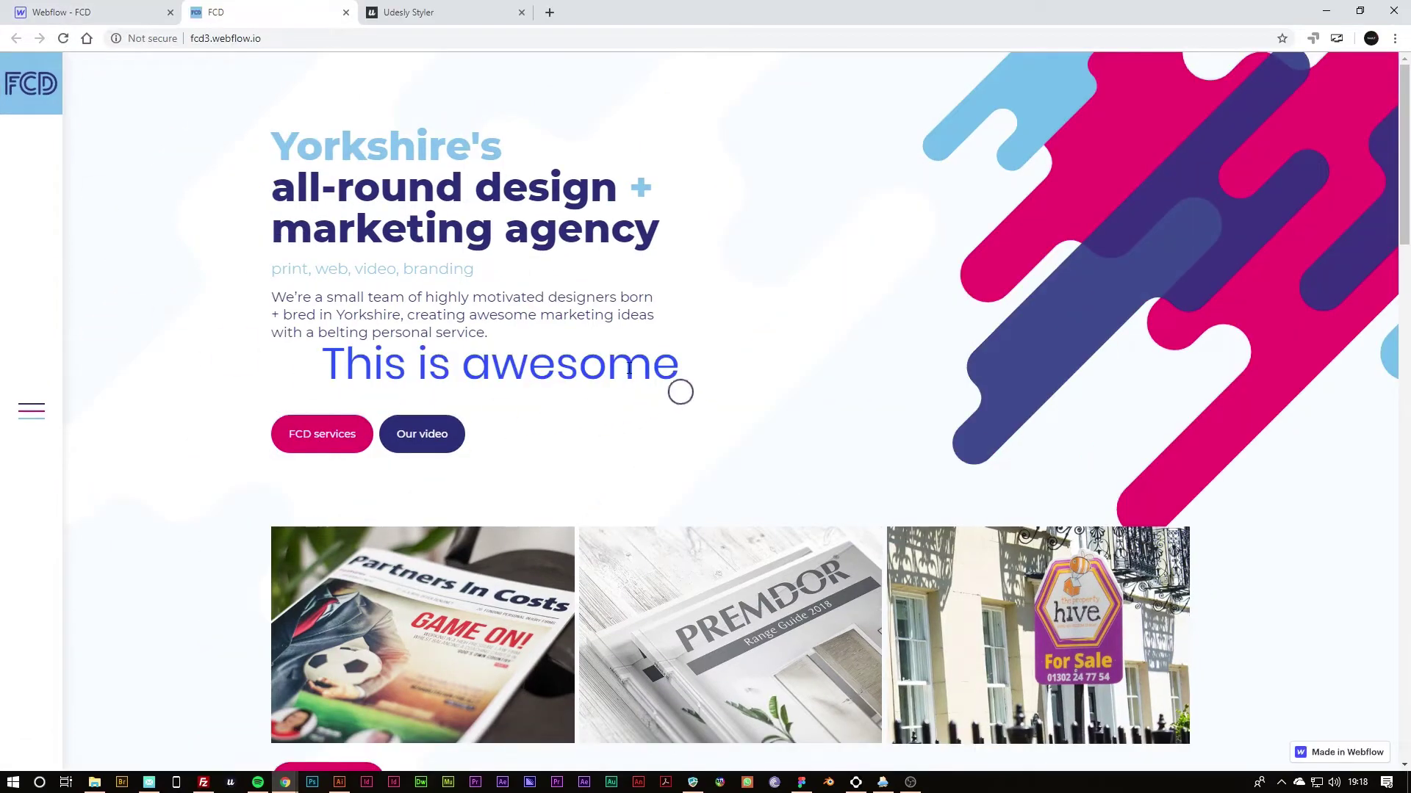
{"action": "left_click", "coordinate": [63, 38]}
Back in Udesly Styler, select the widget's typewriter element and set its text alignment to Left.
{"action": "left_click", "coordinate": [463, 8]}
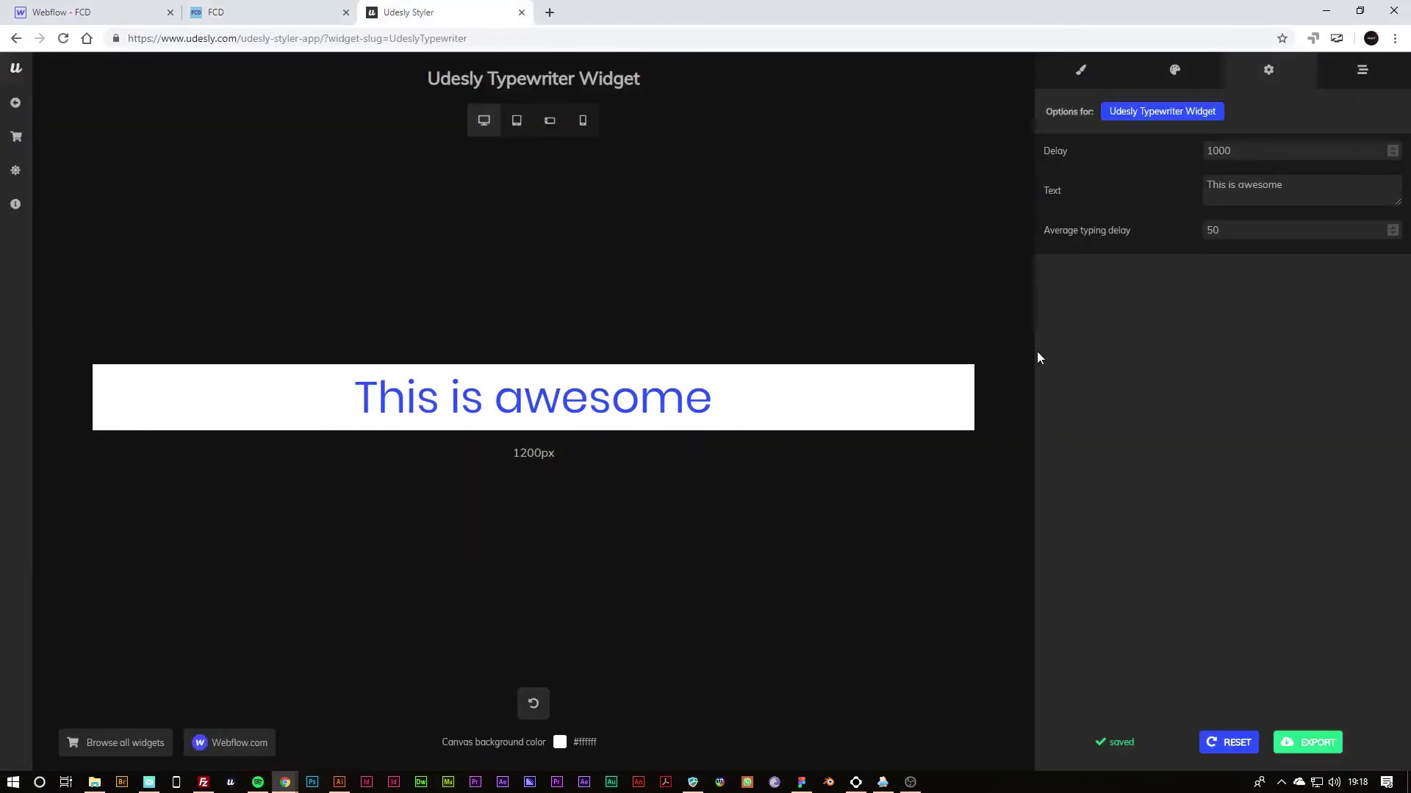
{"action": "left_click", "coordinate": [1080, 71]}
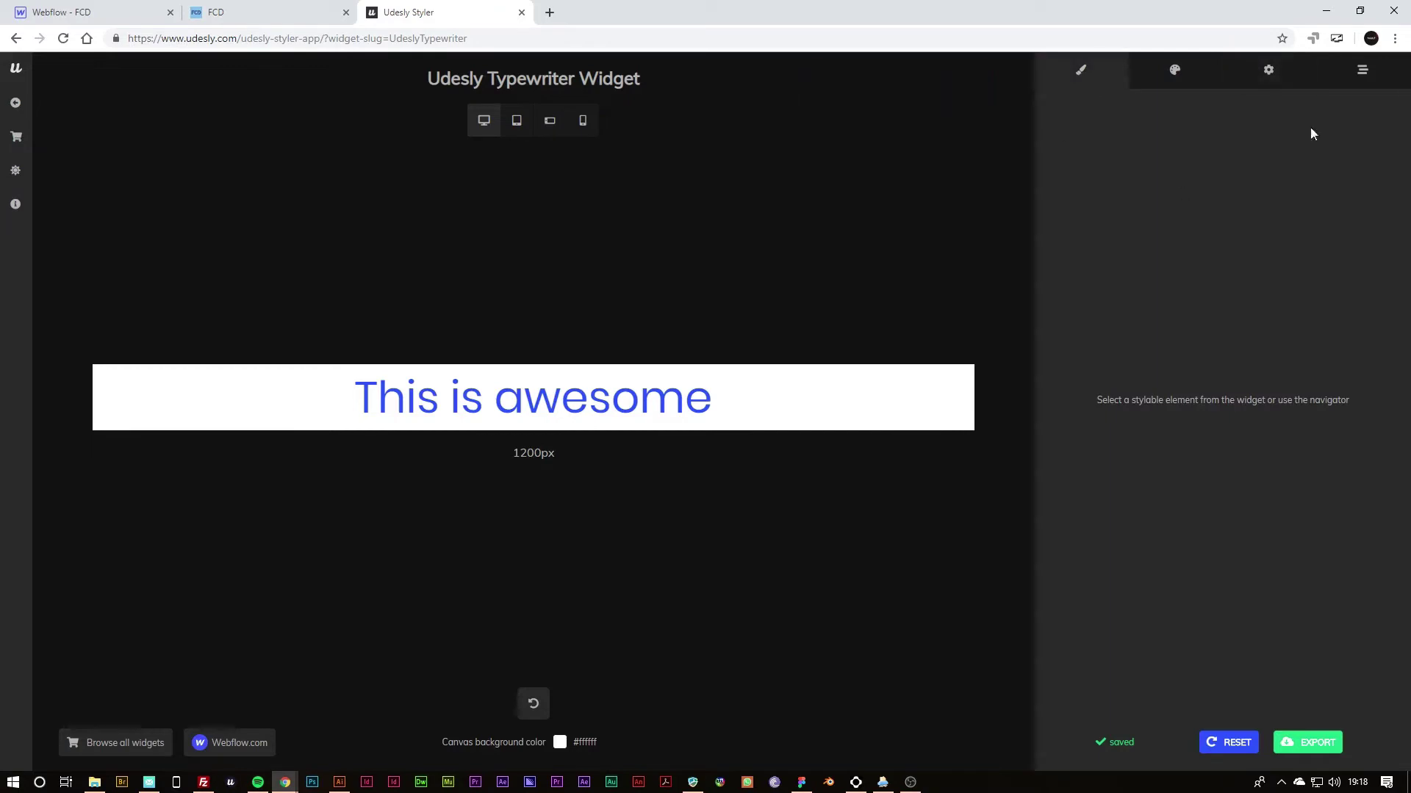
{"action": "left_click", "coordinate": [1363, 70]}
{"action": "left_click", "coordinate": [1106, 163]}
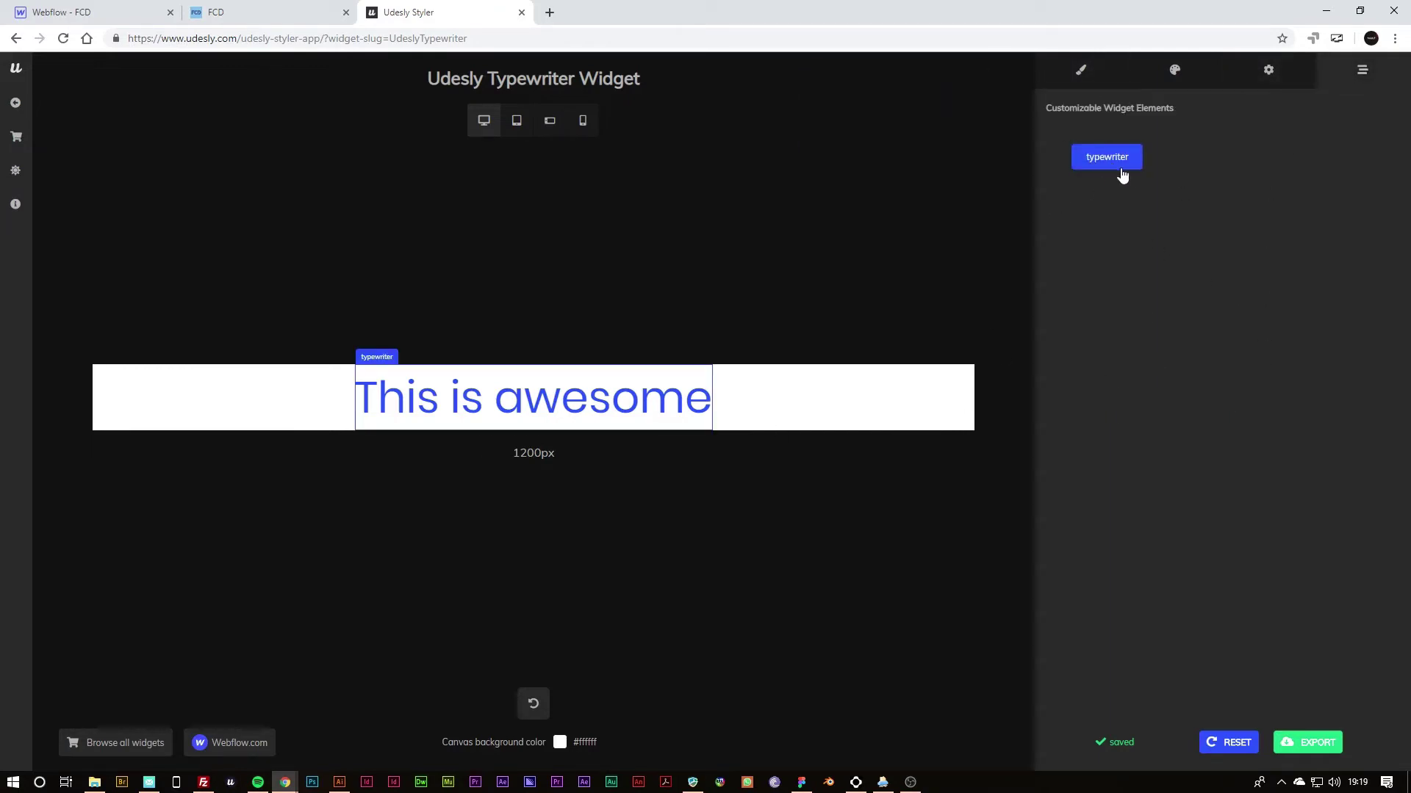
{"action": "left_click", "coordinate": [1091, 75]}
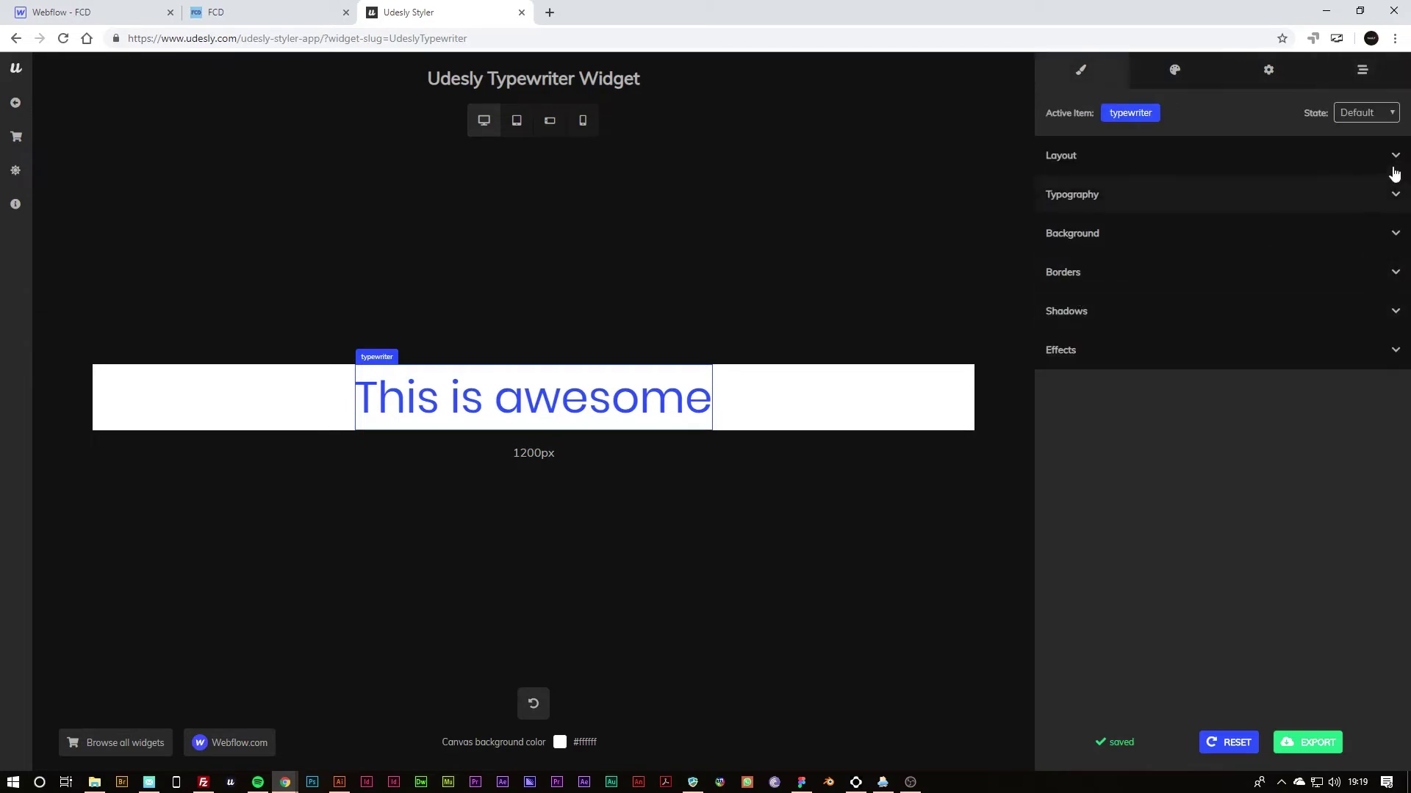
{"action": "left_click", "coordinate": [1394, 194]}
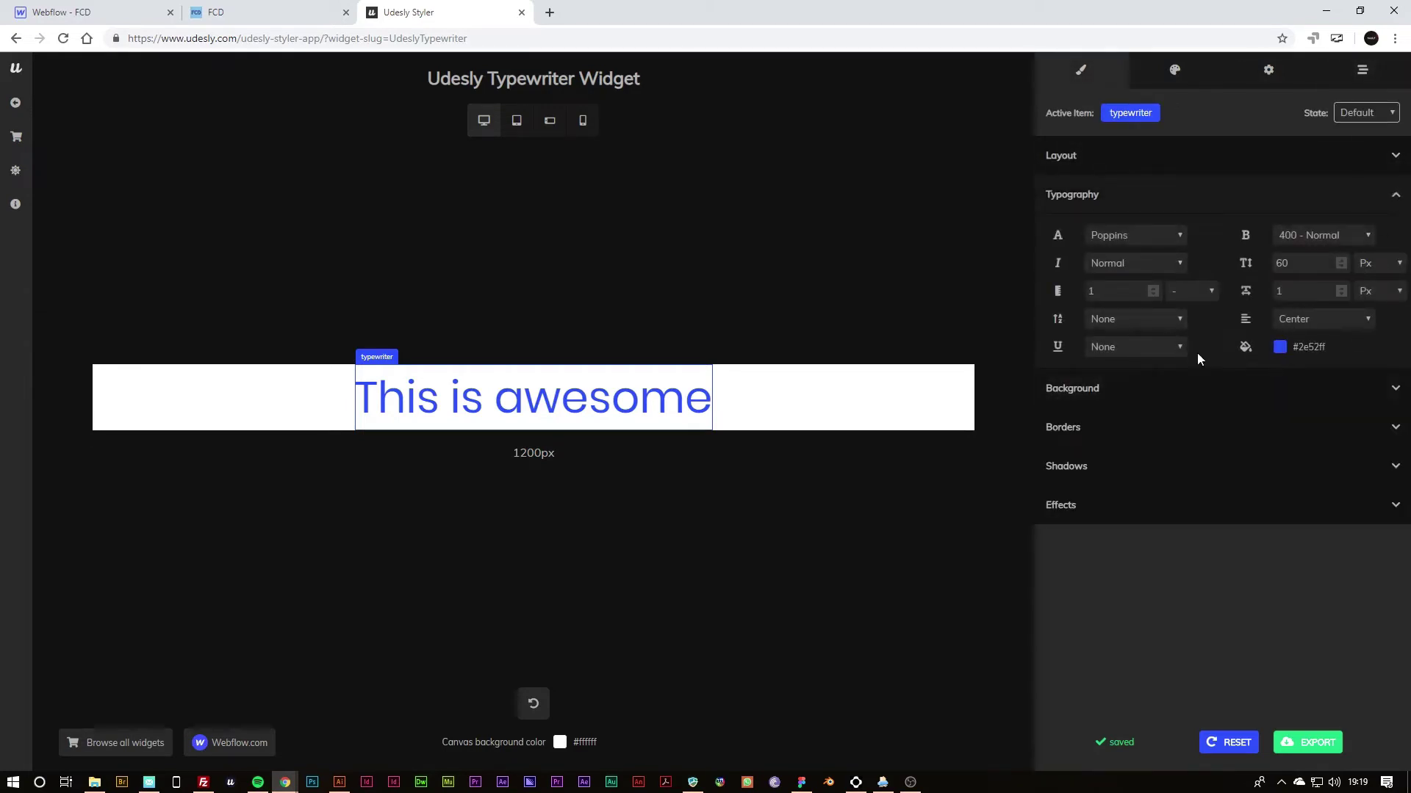
{"action": "left_click", "coordinate": [1299, 323]}
{"action": "left_click", "coordinate": [1307, 330]}
Set the typewriter text's colour to #030303 and its font to Montserrat.
{"action": "left_click", "coordinate": [1281, 348]}
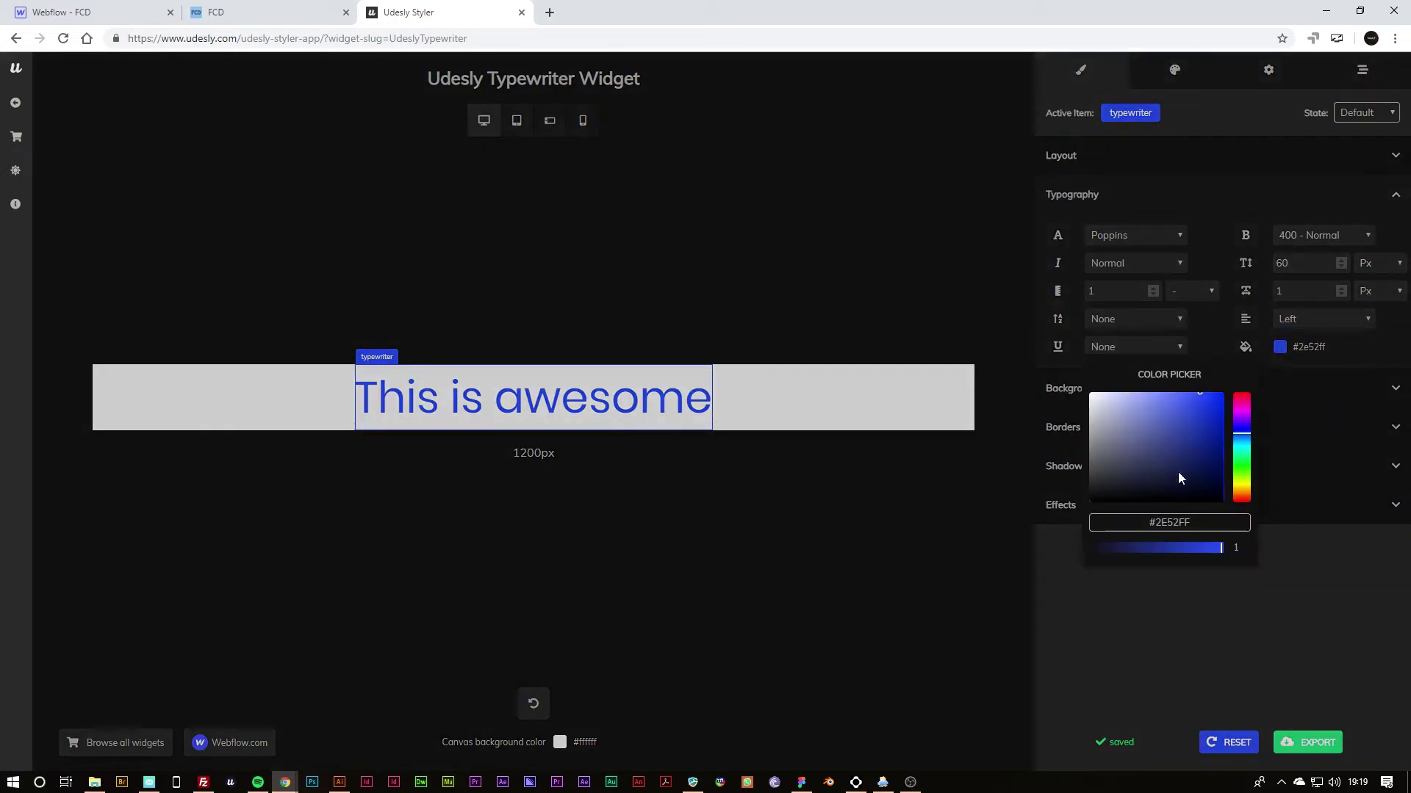
{"action": "left_click_drag", "start_coordinate": [1174, 495], "coordinate": [1063, 502]}
{"action": "left_click", "coordinate": [1186, 246]}
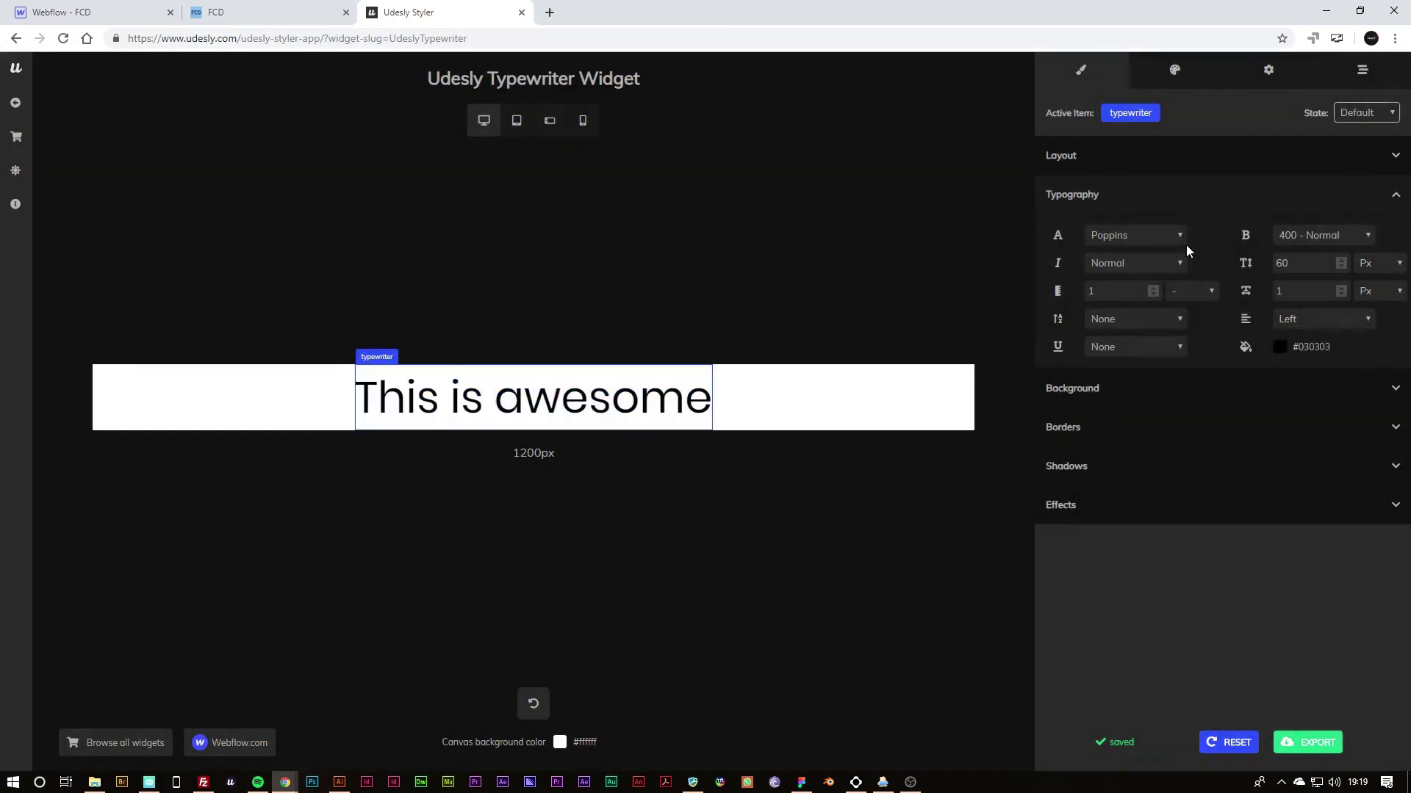
{"action": "left_click", "coordinate": [1168, 243]}
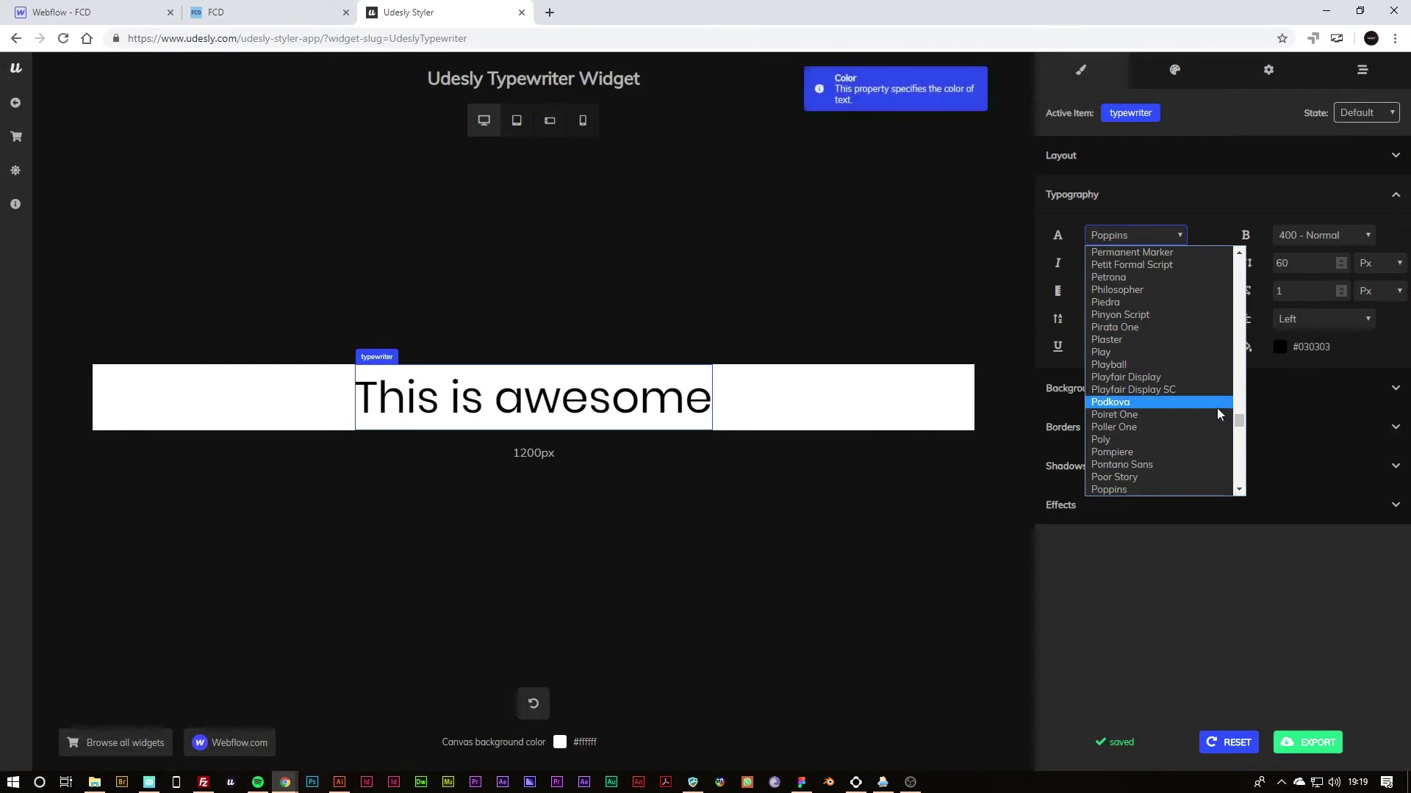
{"action": "type", "text": "mo"}
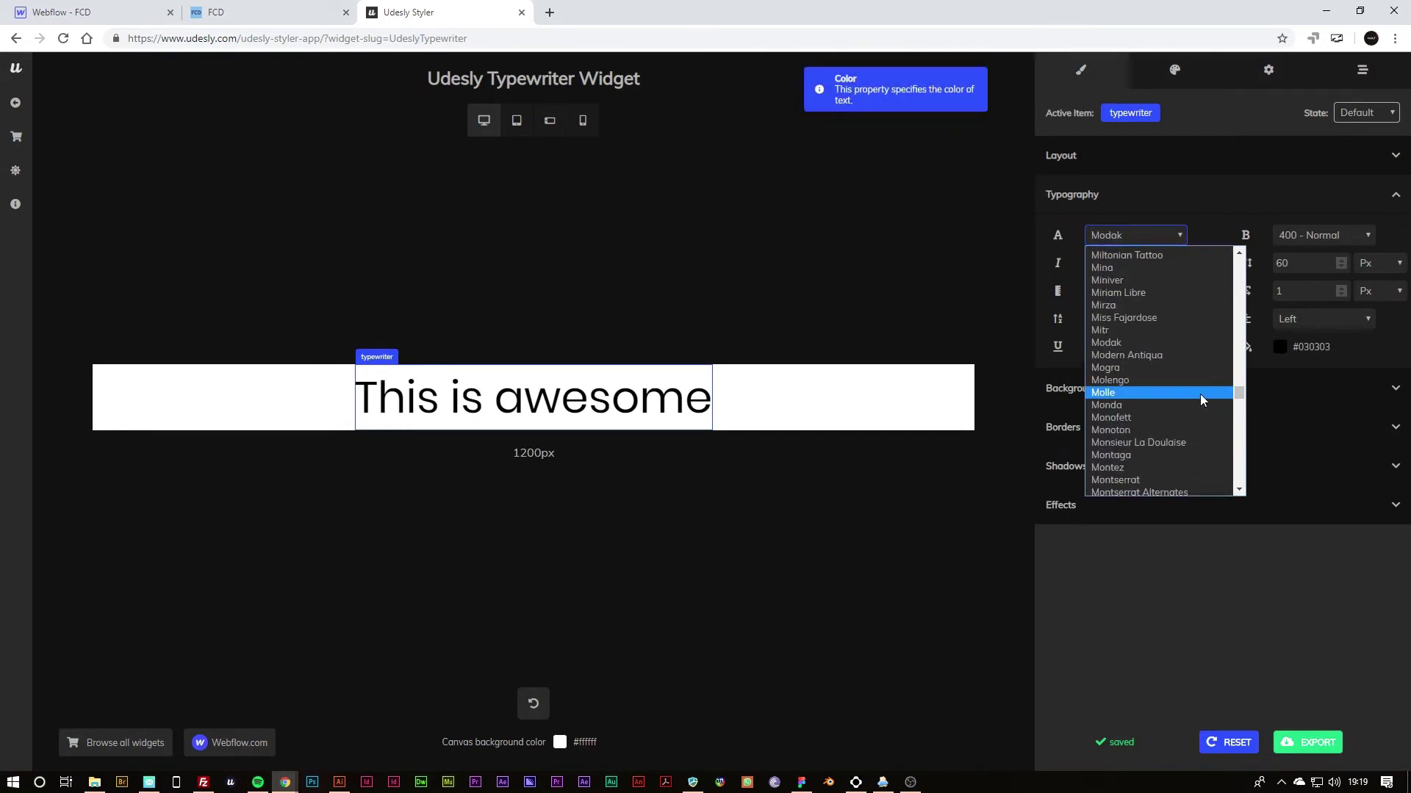
{"action": "left_click", "coordinate": [1152, 479]}
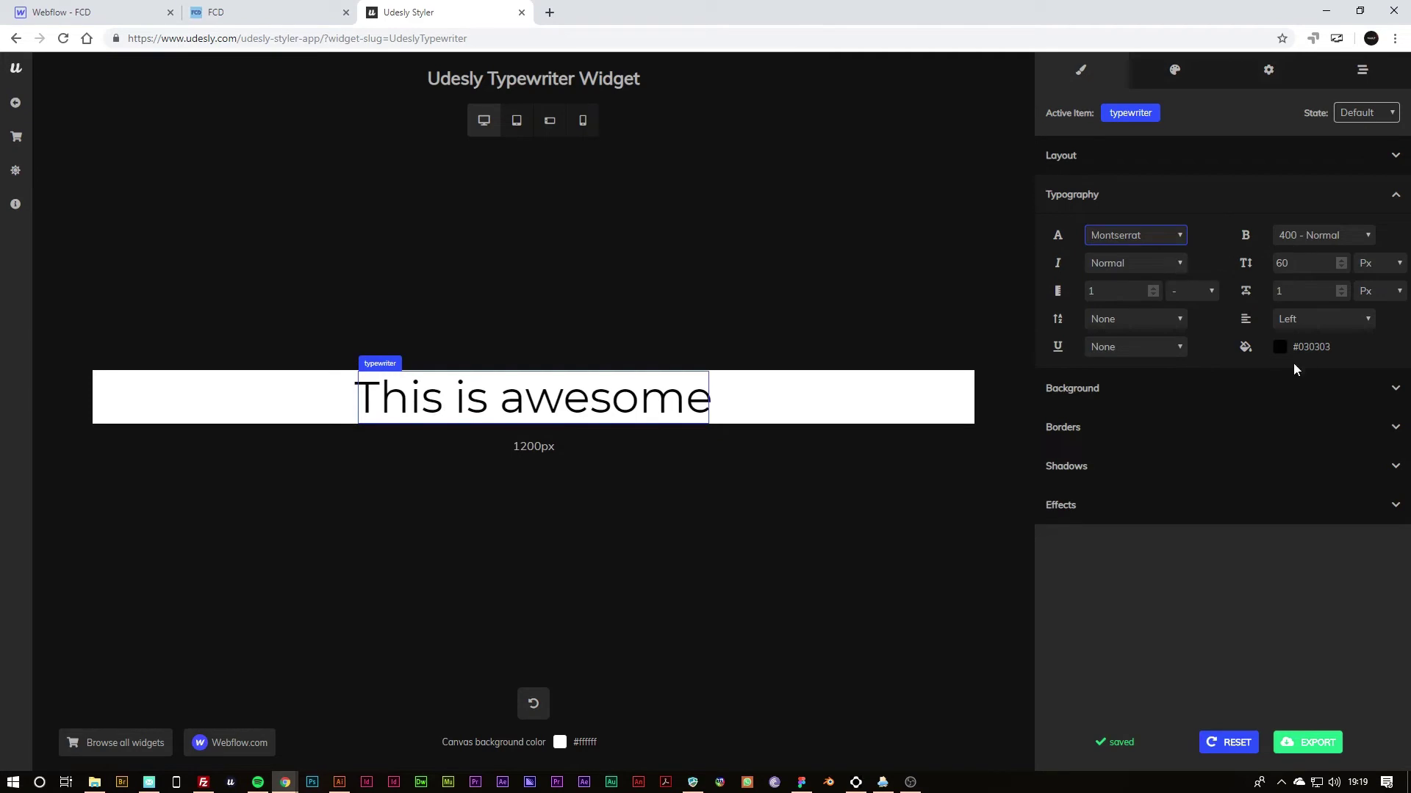
Export the restyled widget and replace the code in the Webflow hero's HTML embed with its new embed code.
{"action": "left_click", "coordinate": [1303, 745]}
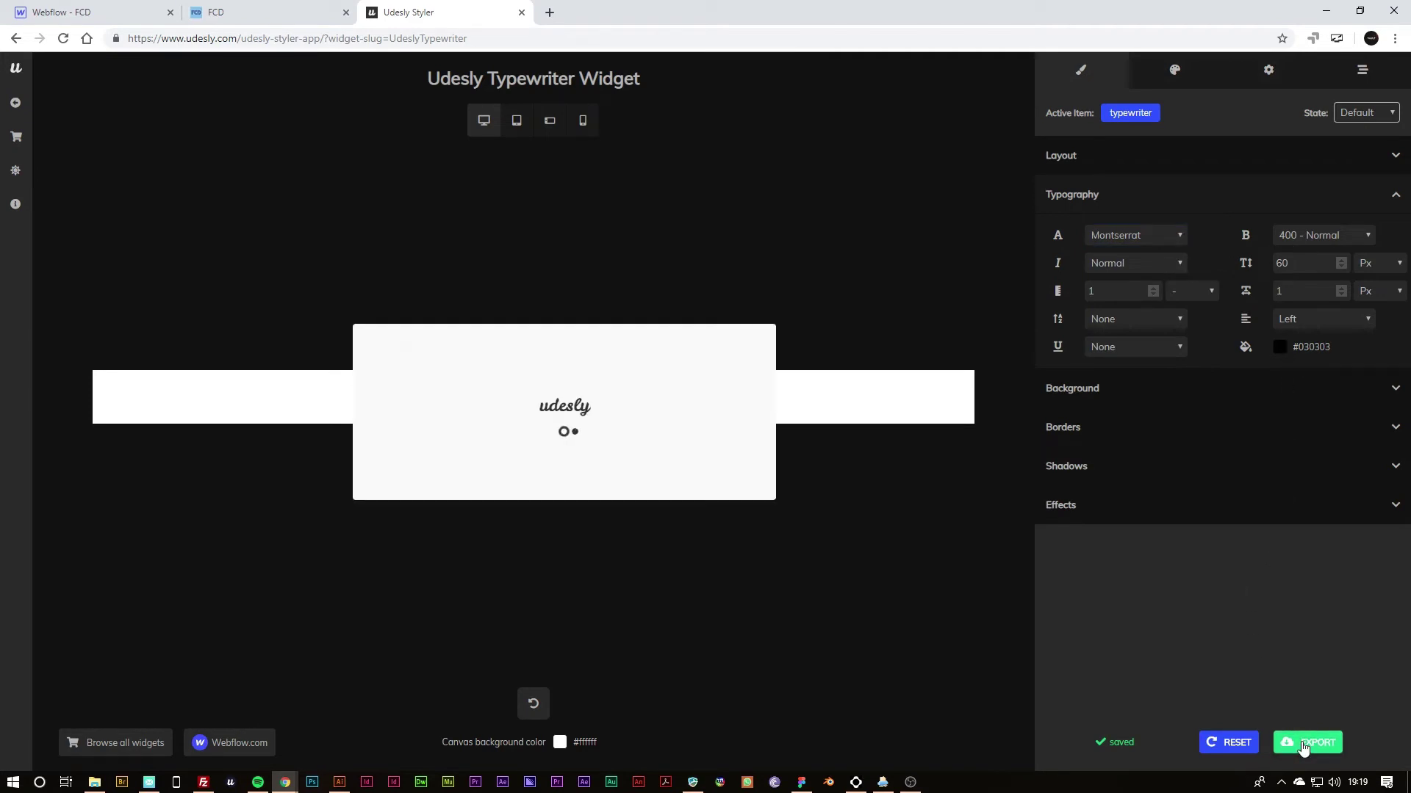
{"action": "left_click", "coordinate": [540, 504]}
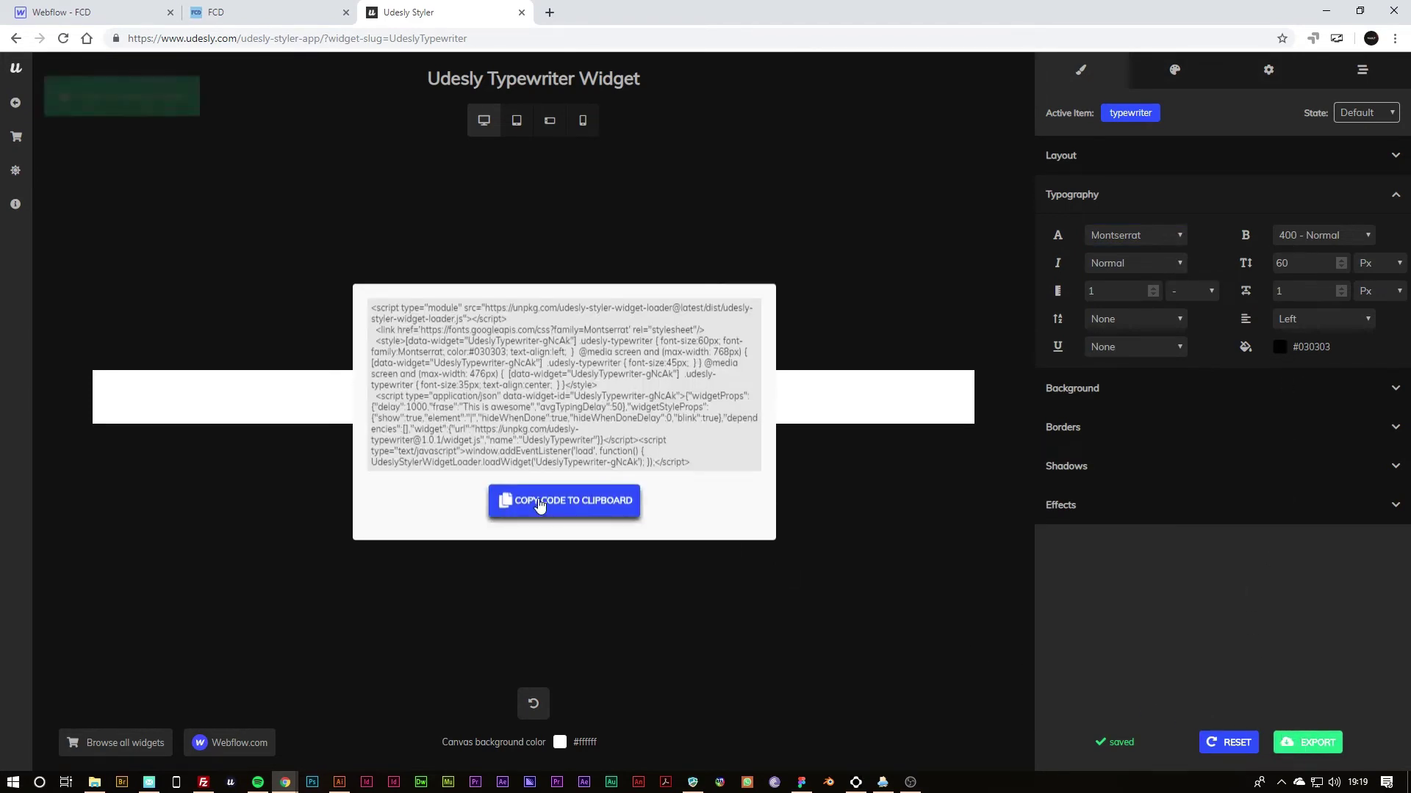
{"action": "left_click", "coordinate": [77, 11]}
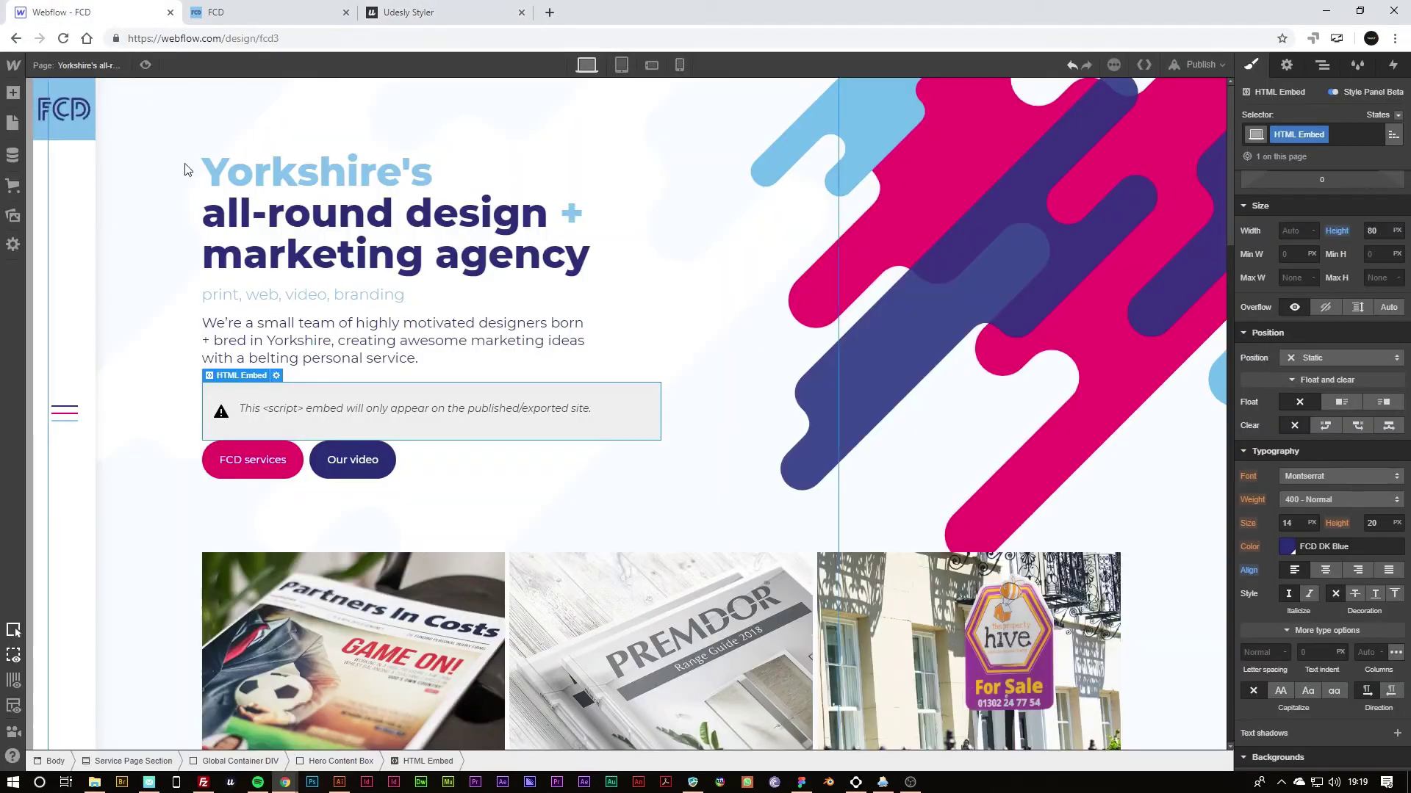
{"action": "right_click", "coordinate": [261, 397]}
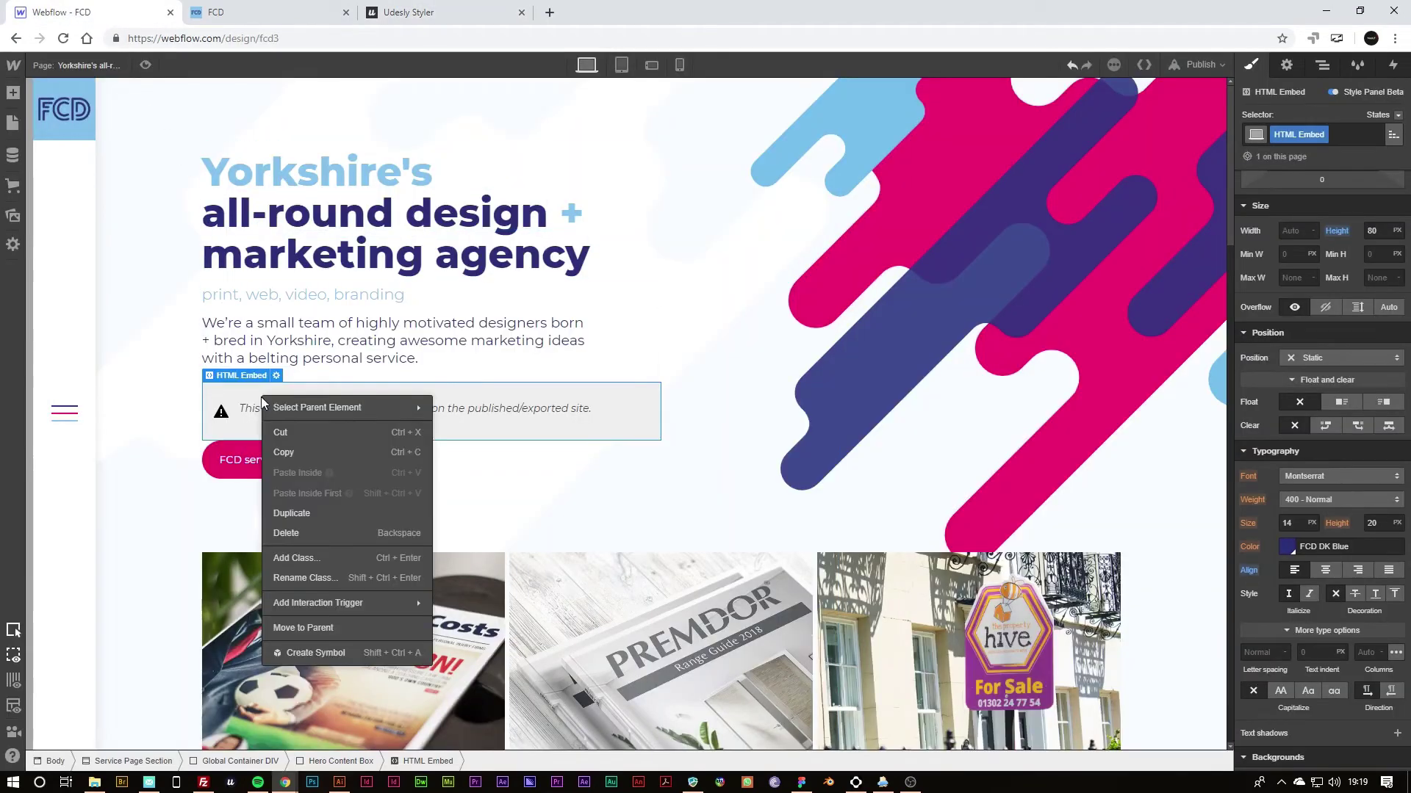
{"action": "double_click", "coordinate": [214, 387]}
{"action": "key", "text": "ctrl+a"}
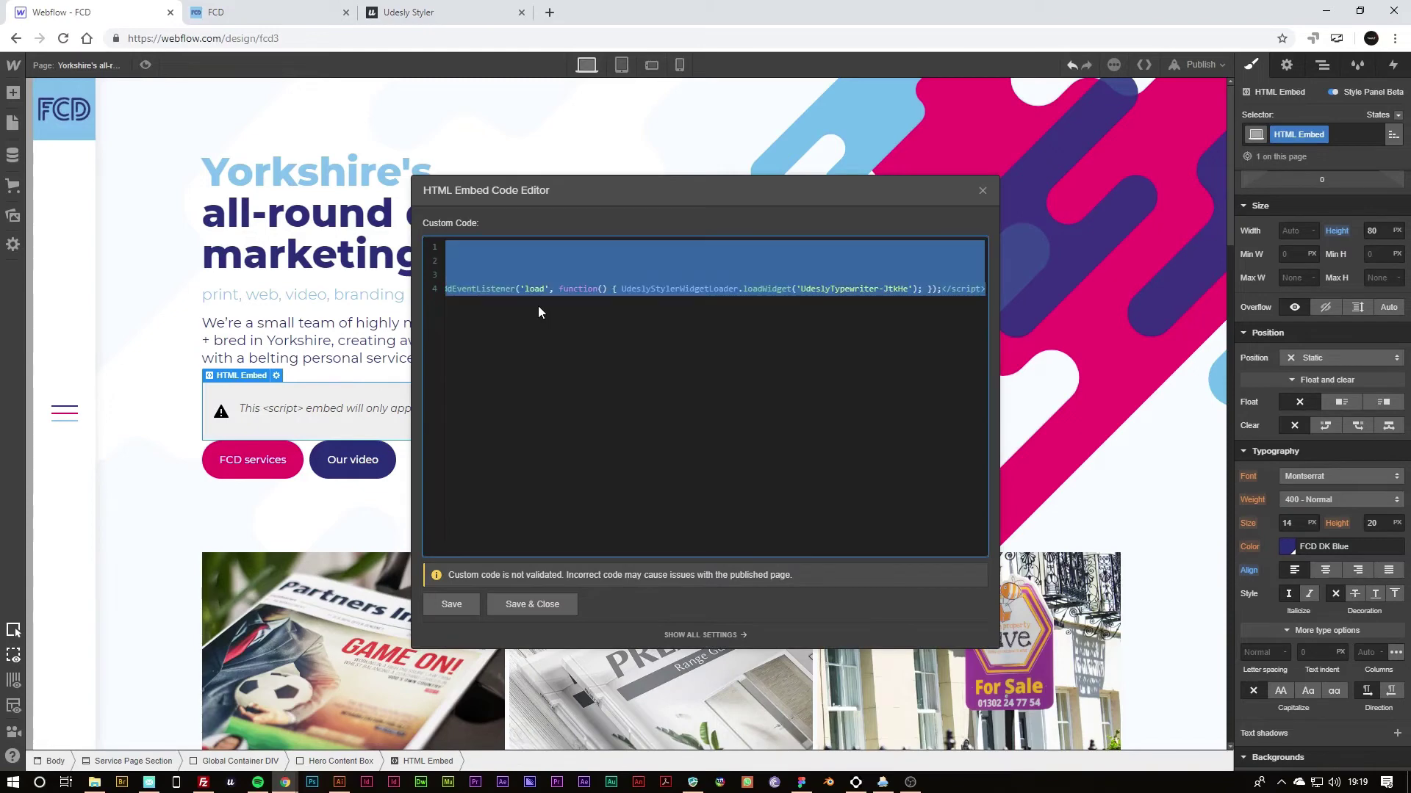
{"action": "key", "text": "ctrl+v"}
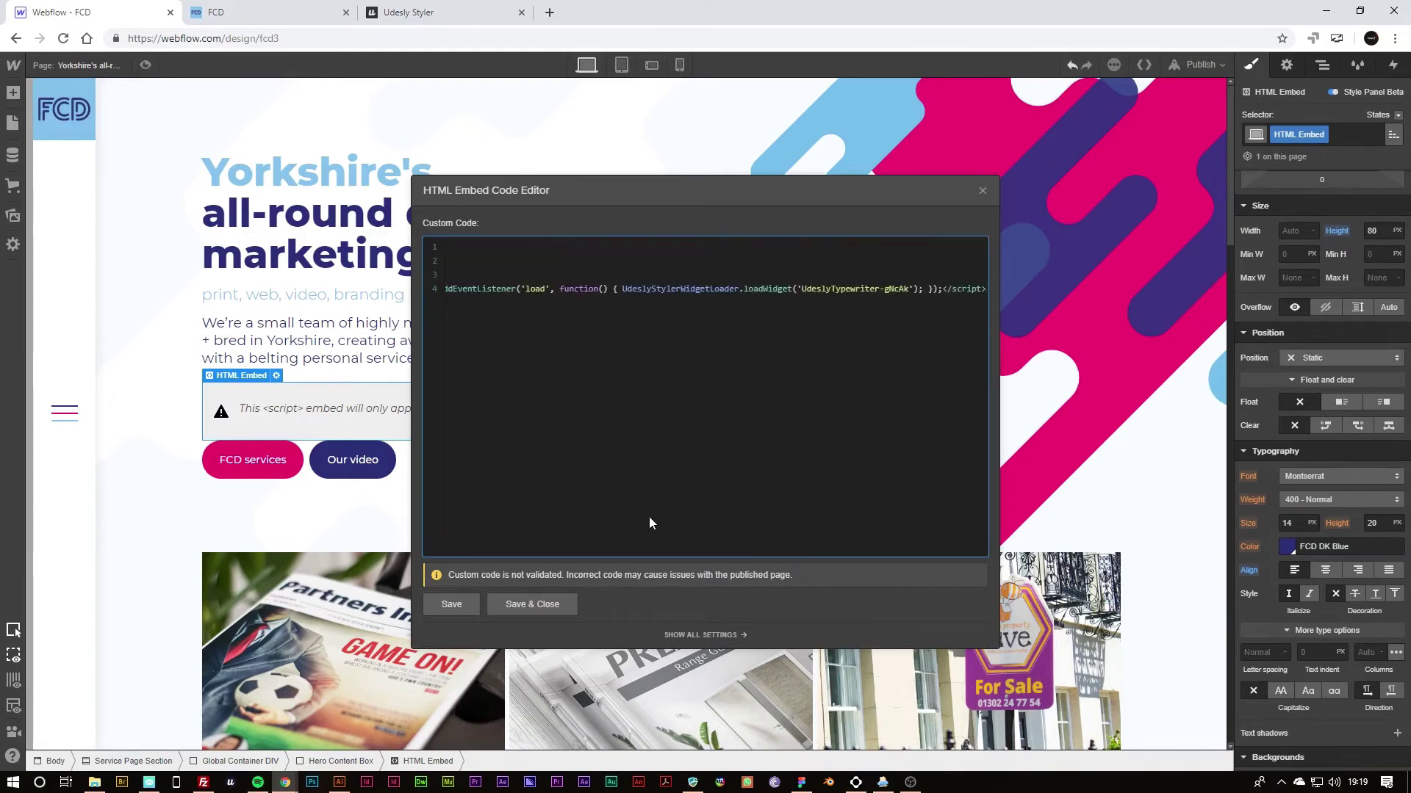
{"action": "left_click", "coordinate": [564, 608]}
Republish the site with the updated embed to fcd3.webflow.io.
{"action": "left_click", "coordinate": [1196, 65]}
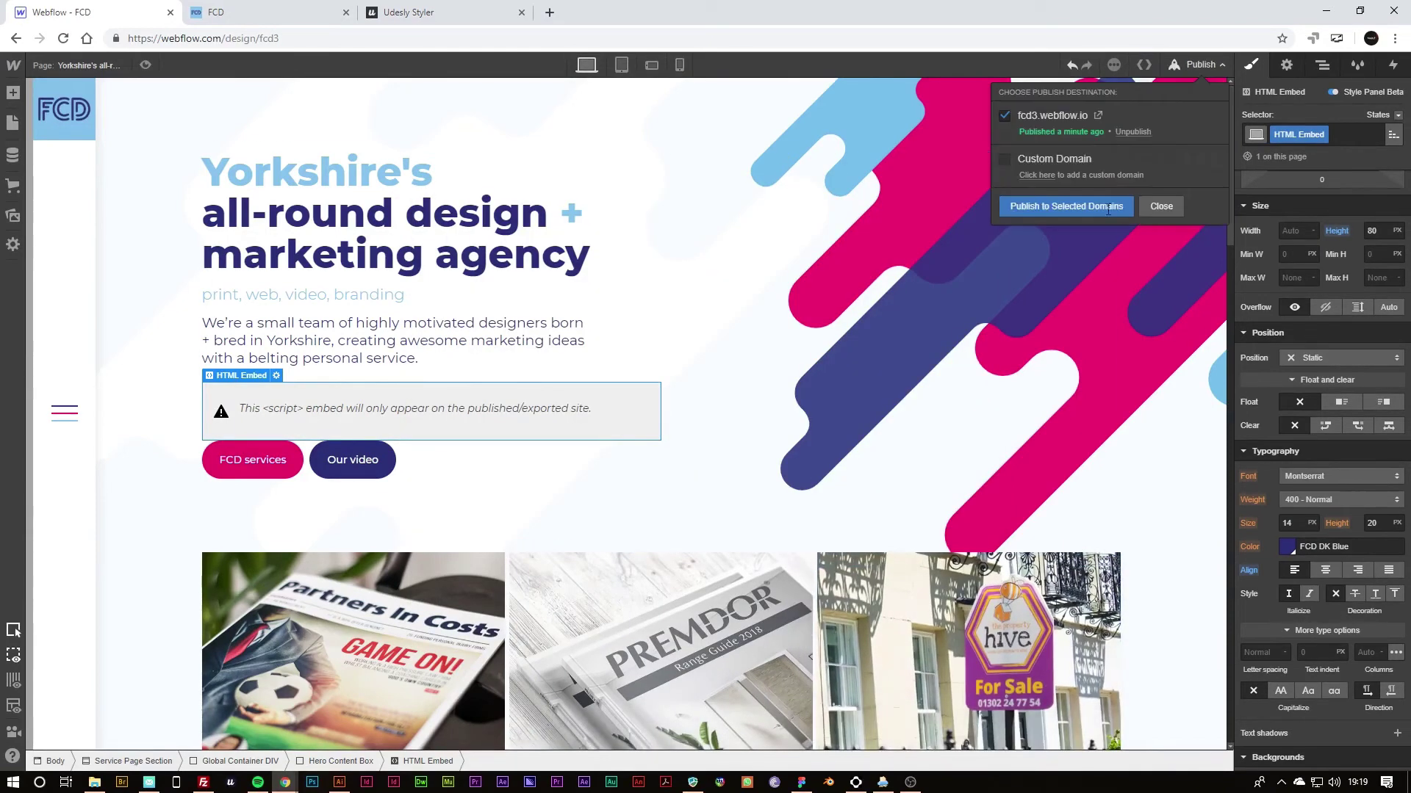
{"action": "left_click", "coordinate": [1050, 208]}
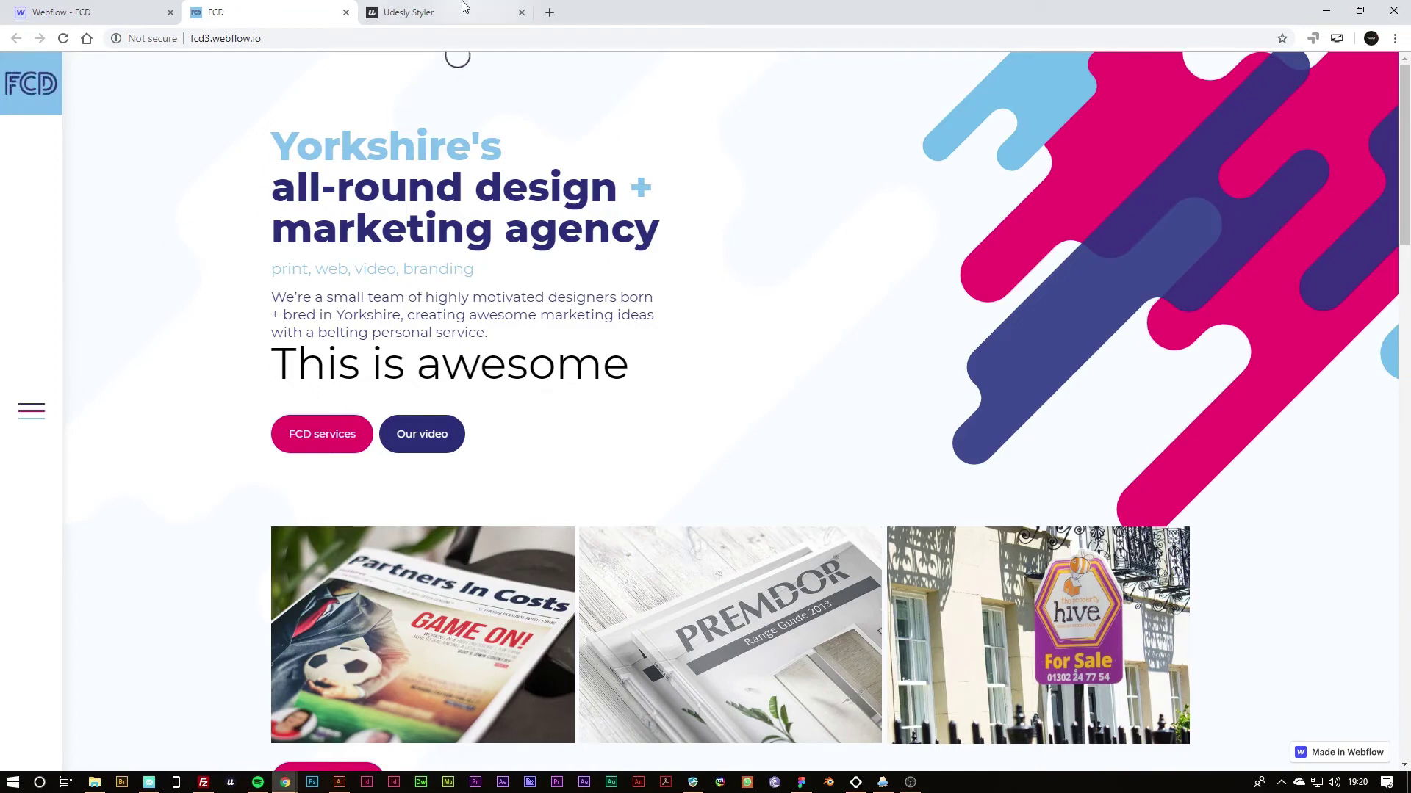
In Udesly Styler, preview the typewriter widget at the mobile breakpoint and return to the desktop view.
{"action": "left_click", "coordinate": [441, 13]}
{"action": "left_click", "coordinate": [904, 211]}
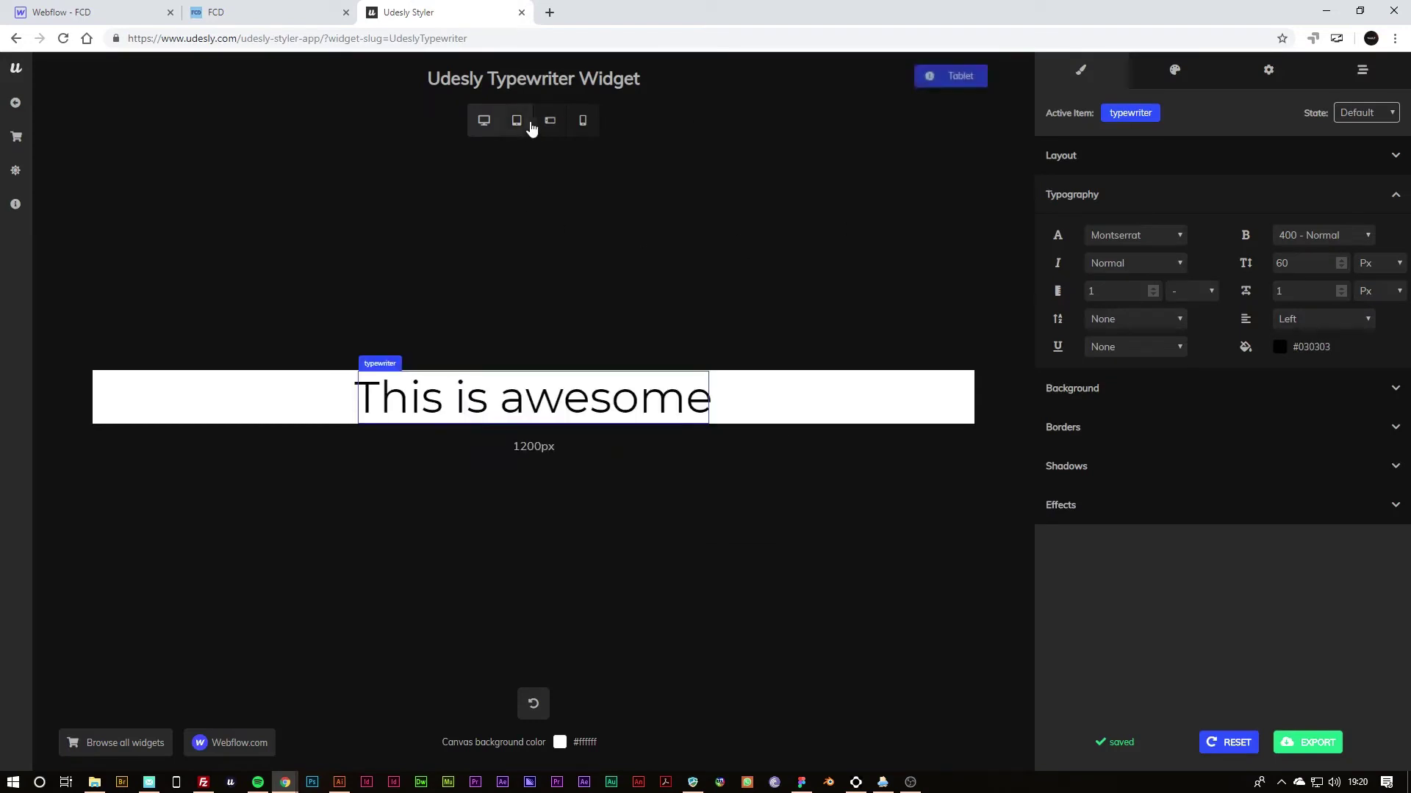
{"action": "left_click", "coordinate": [580, 121]}
{"action": "left_click", "coordinate": [482, 125]}
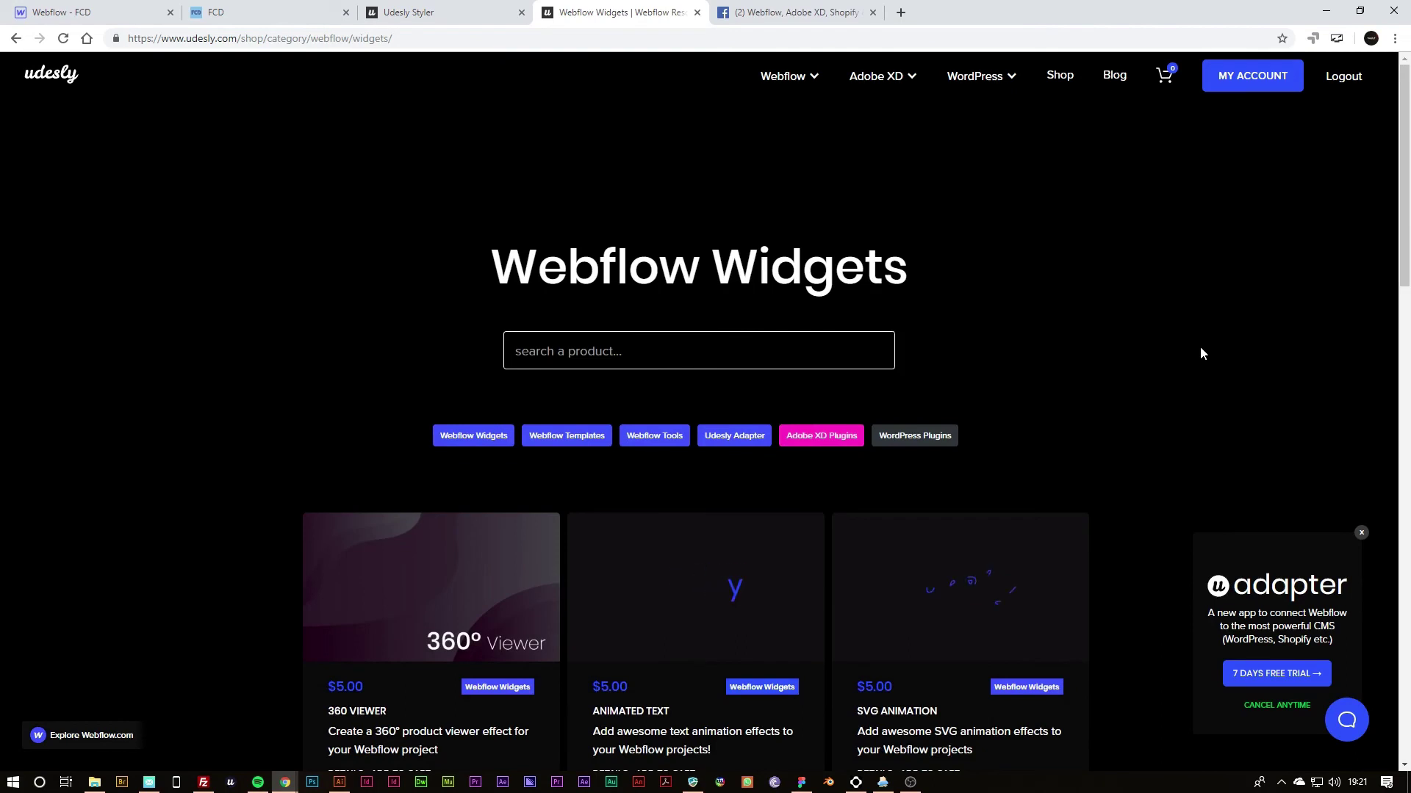
Open the Styler Overview guide from Udesly's Webflow resources documentation and read through its descriptions of the Styler menus and panels.
{"action": "key", "text": "ctrl+Tab"}
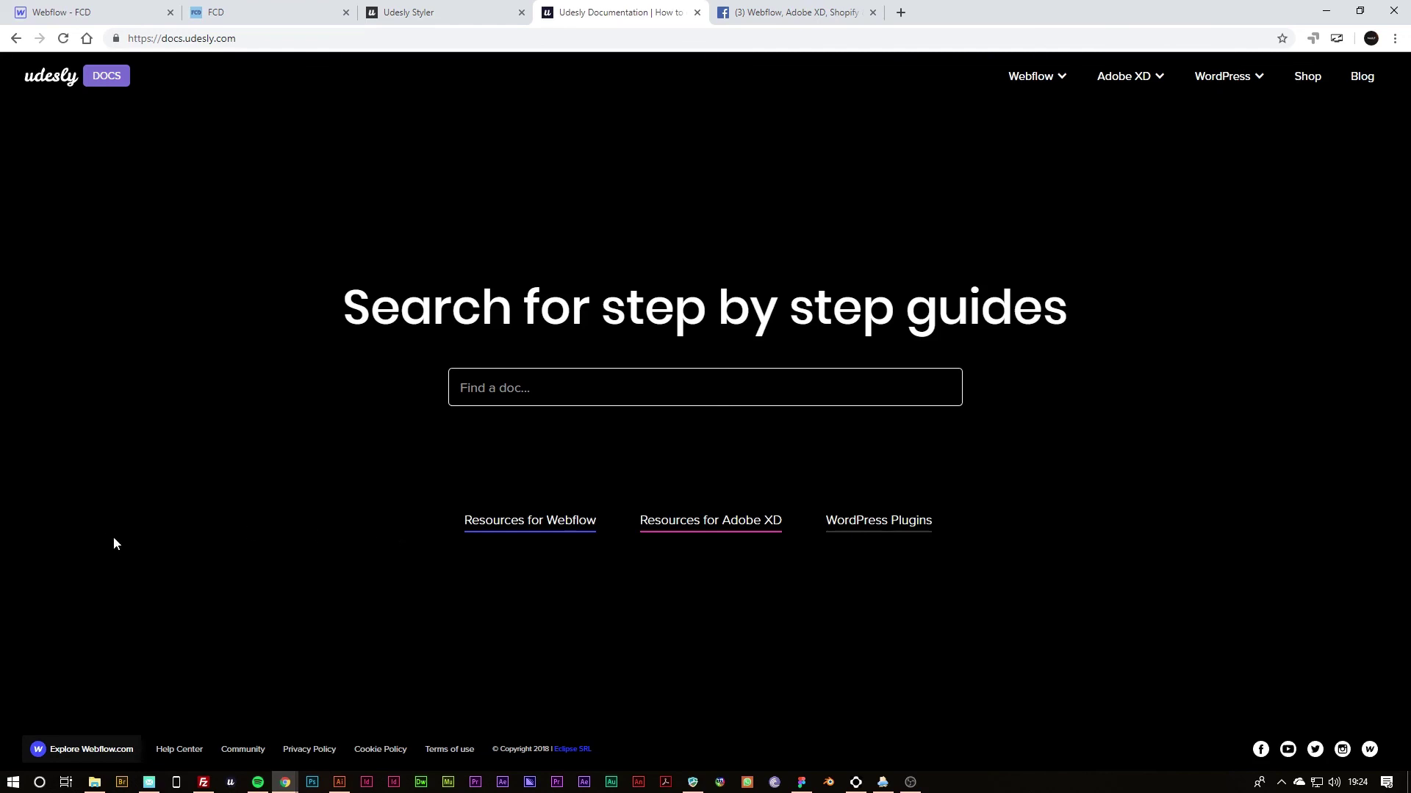
{"action": "left_click", "coordinate": [474, 527]}
{"action": "left_click", "coordinate": [648, 514]}
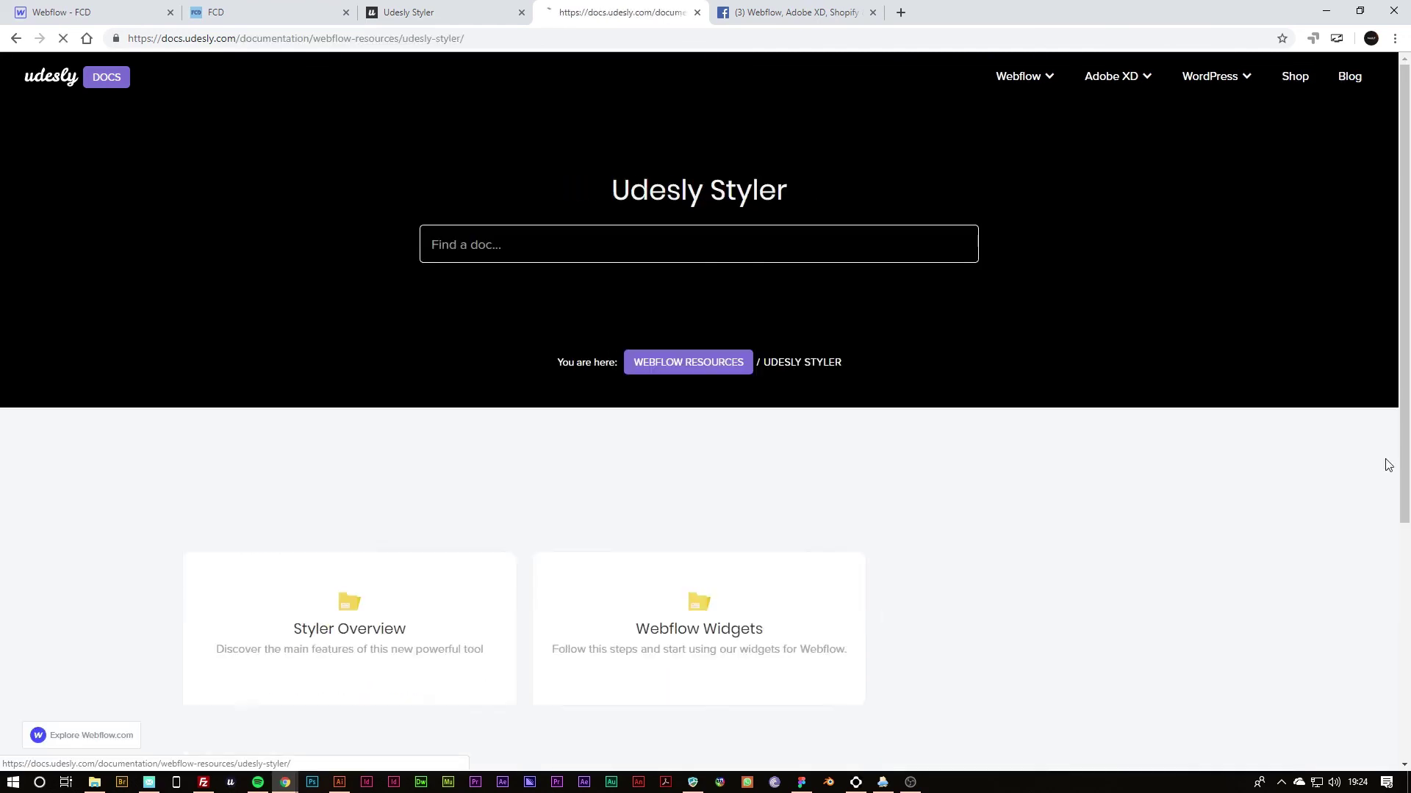
{"action": "left_click", "coordinate": [390, 615]}
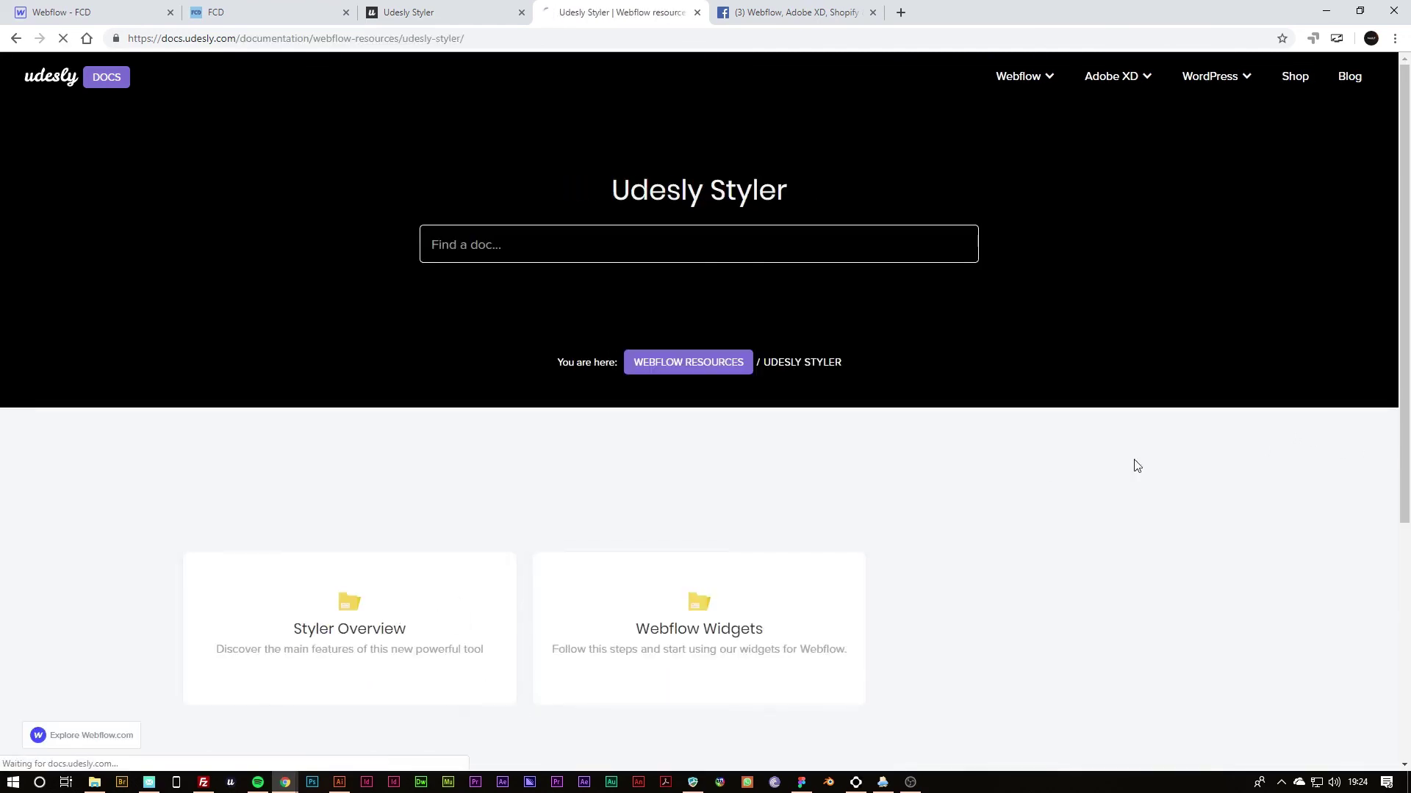
{"action": "left_click", "coordinate": [318, 542]}
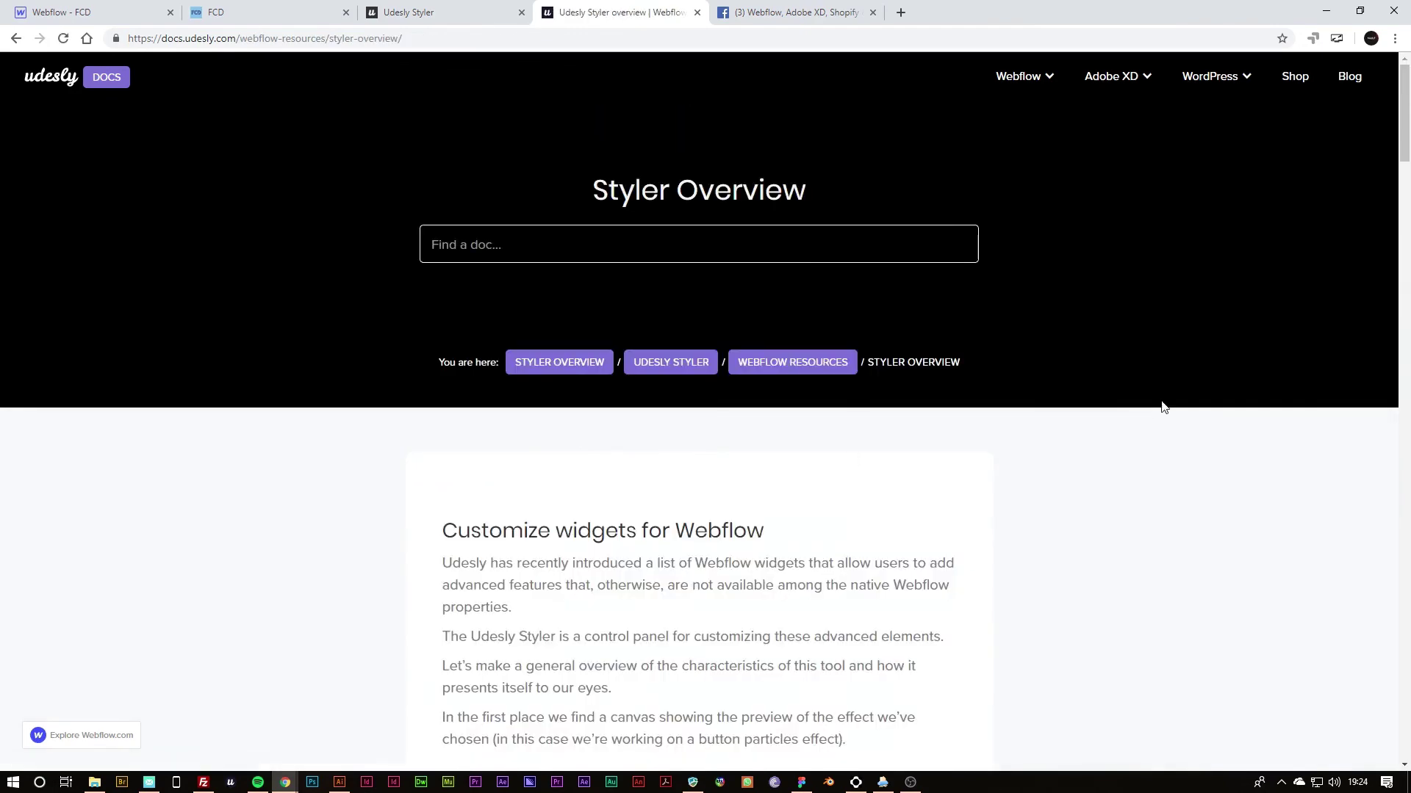
{"action": "scroll", "coordinate": [1014, 363], "scroll_direction": "down", "scroll_amount": 3}
{"action": "scroll", "coordinate": [1014, 363], "scroll_direction": "down", "scroll_amount": 12}
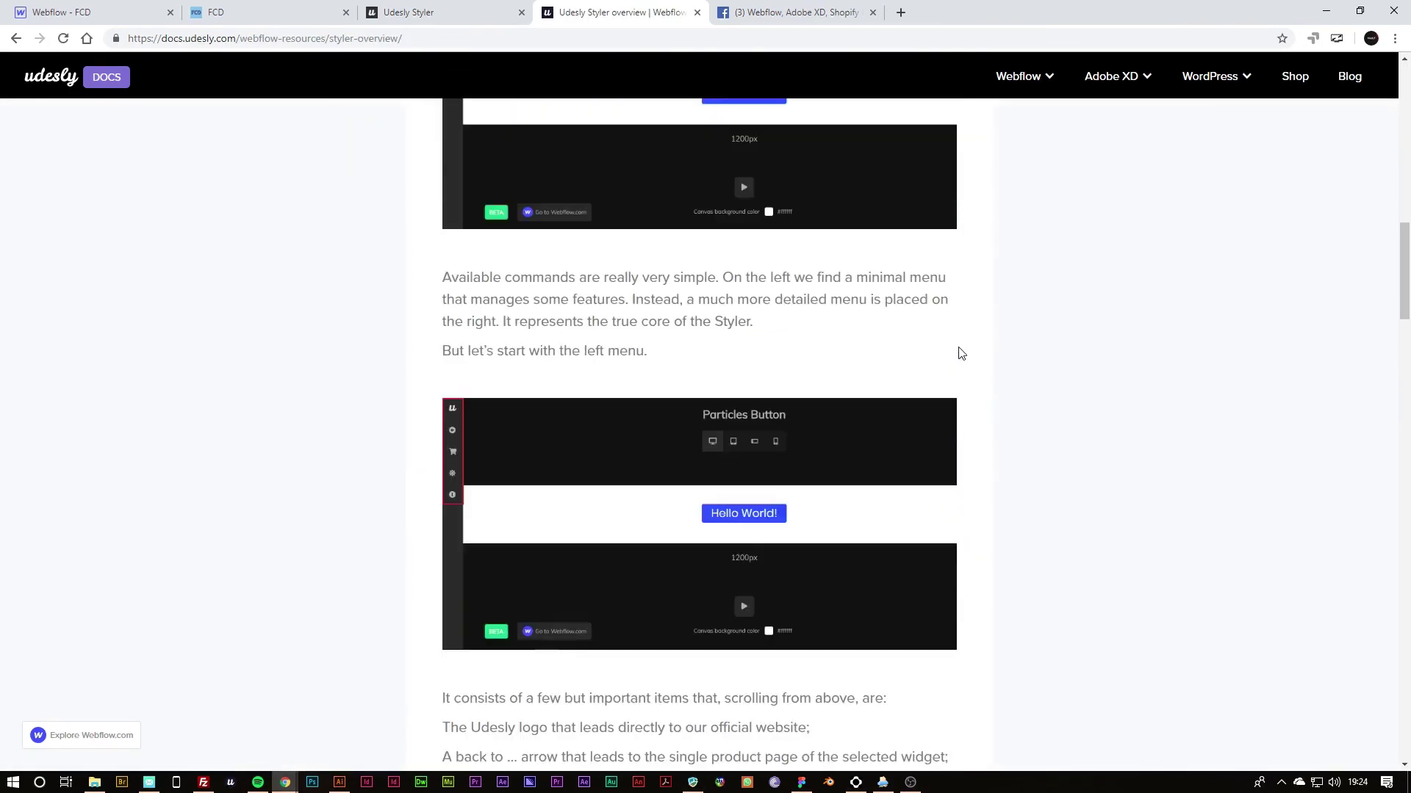
{"action": "scroll", "coordinate": [962, 346], "scroll_direction": "down", "scroll_amount": 7}
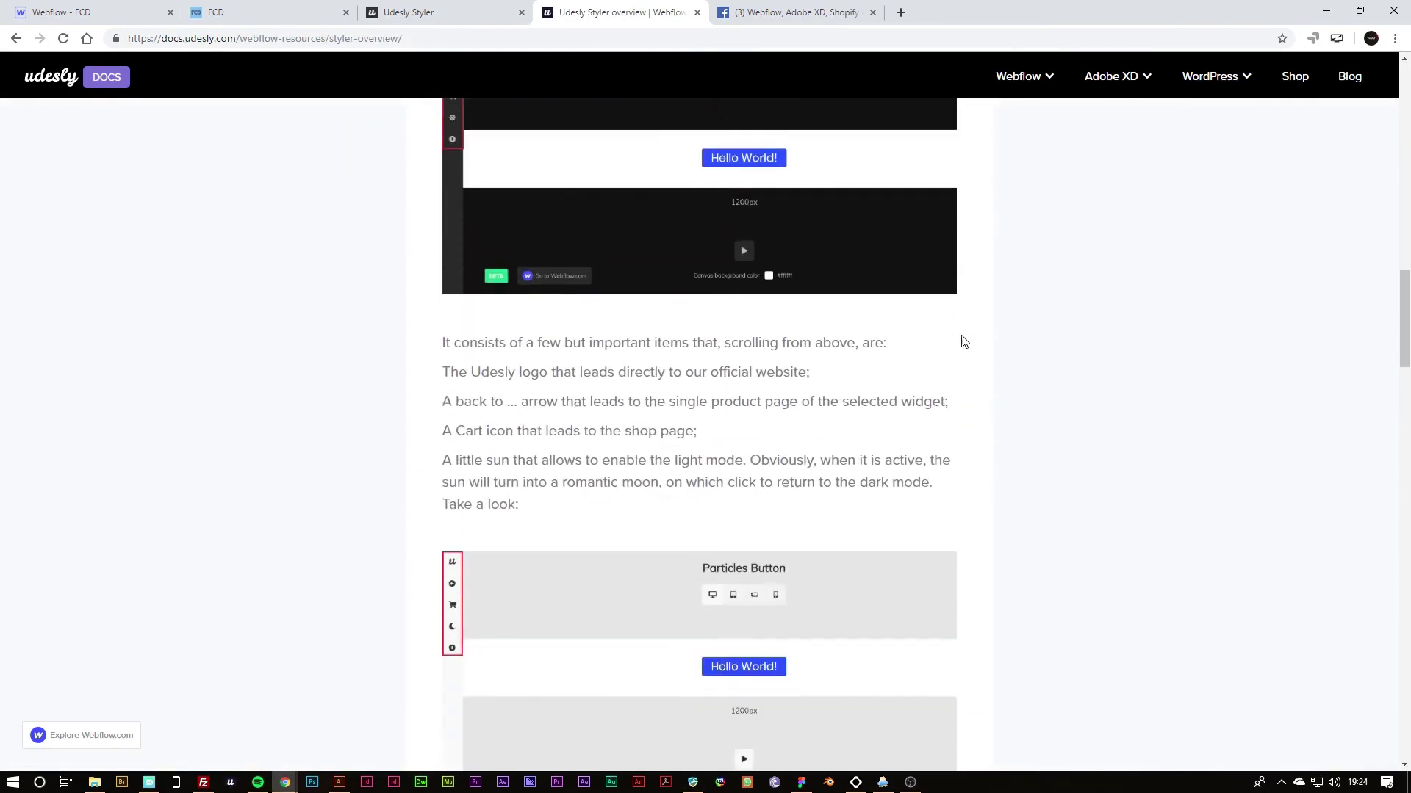
{"action": "scroll", "coordinate": [963, 345], "scroll_direction": "down", "scroll_amount": 10}
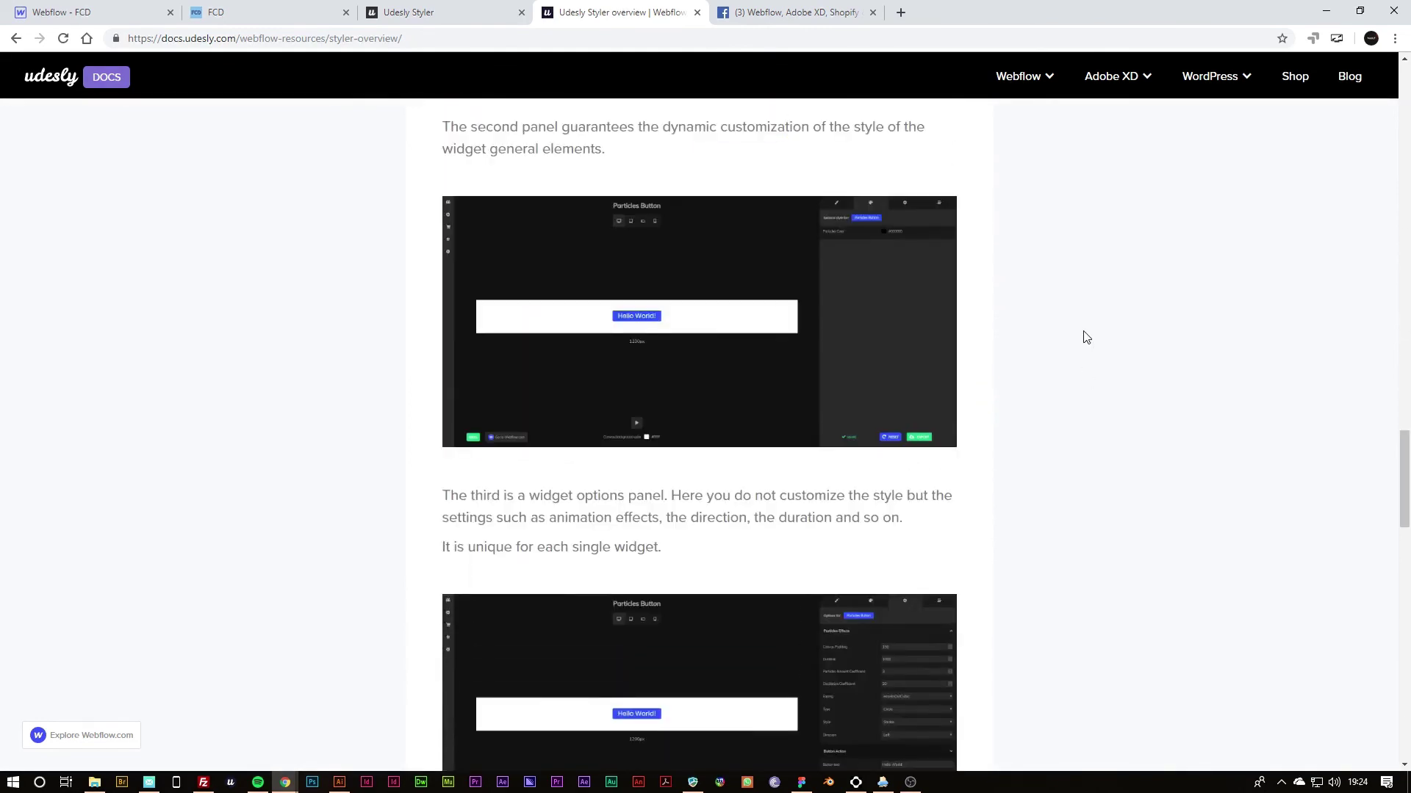
{"action": "scroll", "coordinate": [1086, 339], "scroll_direction": "down", "scroll_amount": 3}
{"action": "scroll", "coordinate": [1100, 347], "scroll_direction": "down", "scroll_amount": 1}
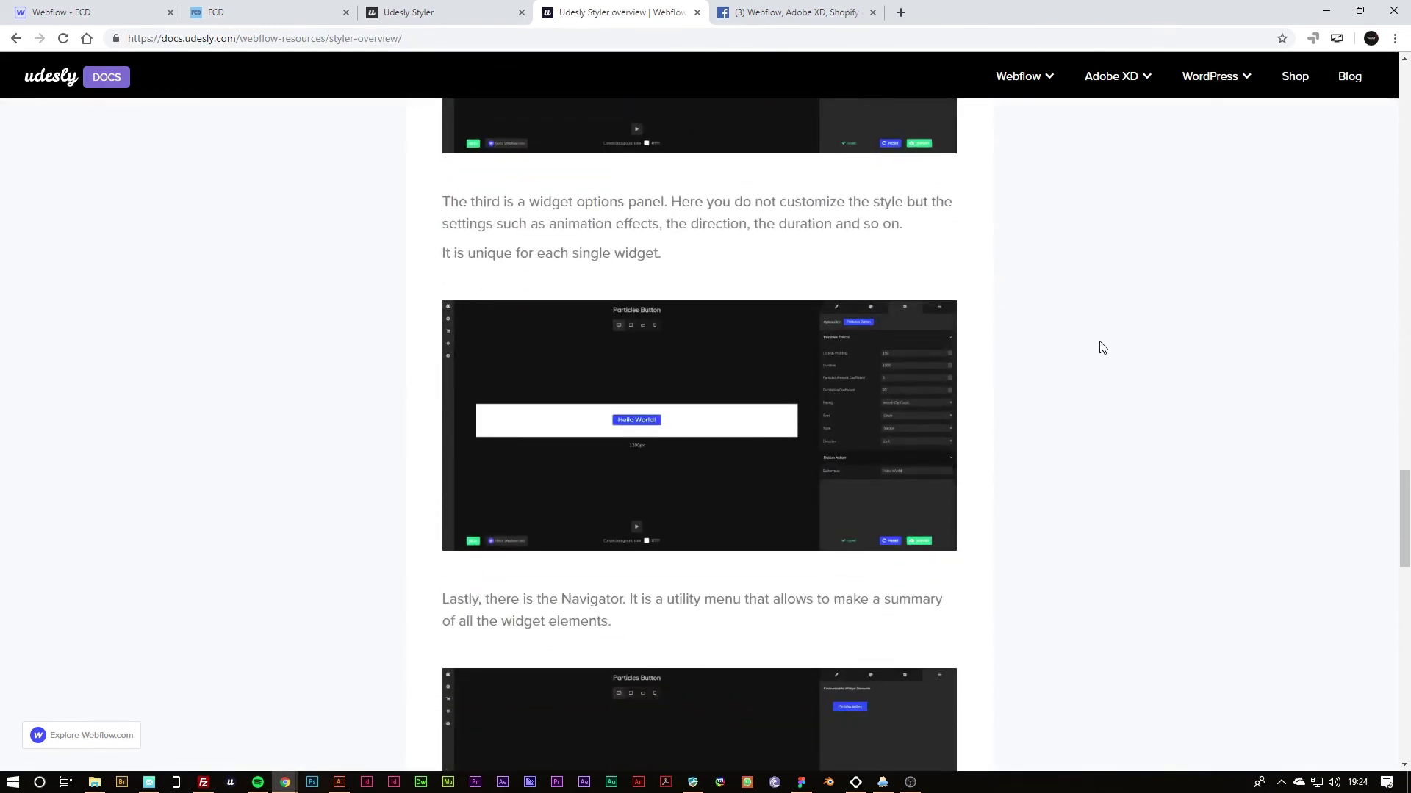